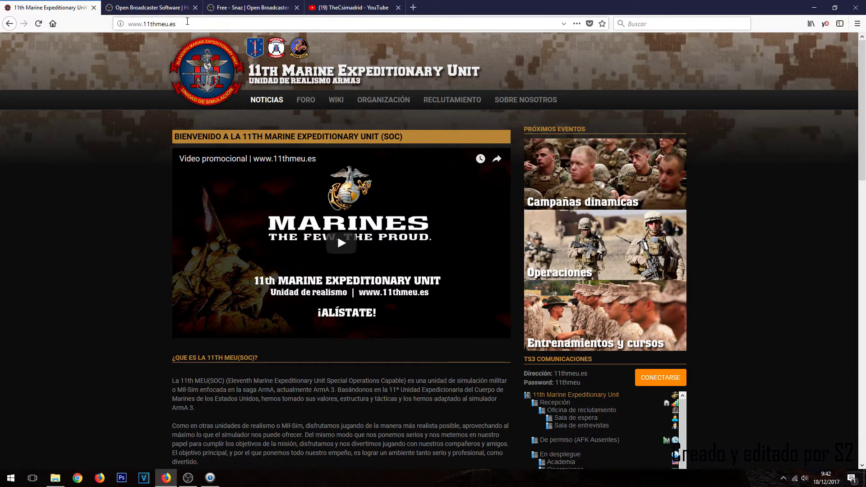
# - Bring up the OBS Studio website and look over its home page with the download option
pyautogui.click(169, 4)
pyautogui.scroll(4, 164, 54)
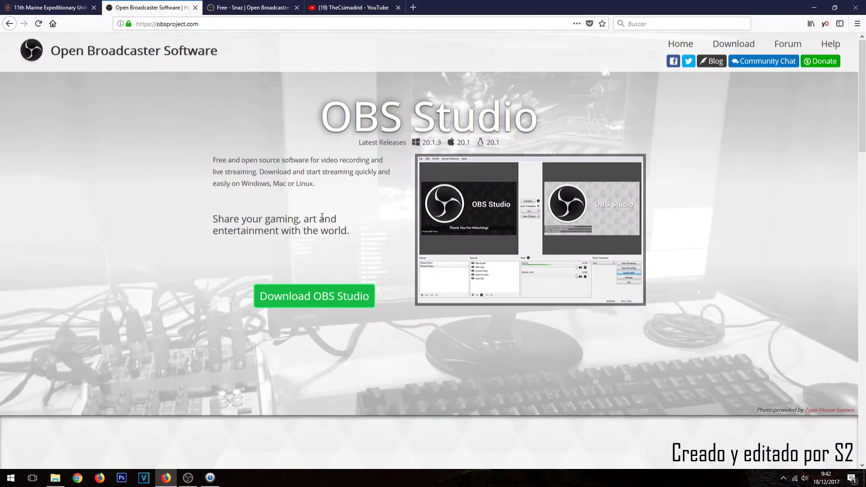
pyautogui.scroll(-14, 323, 216)
pyautogui.scroll(12, 345, 292)
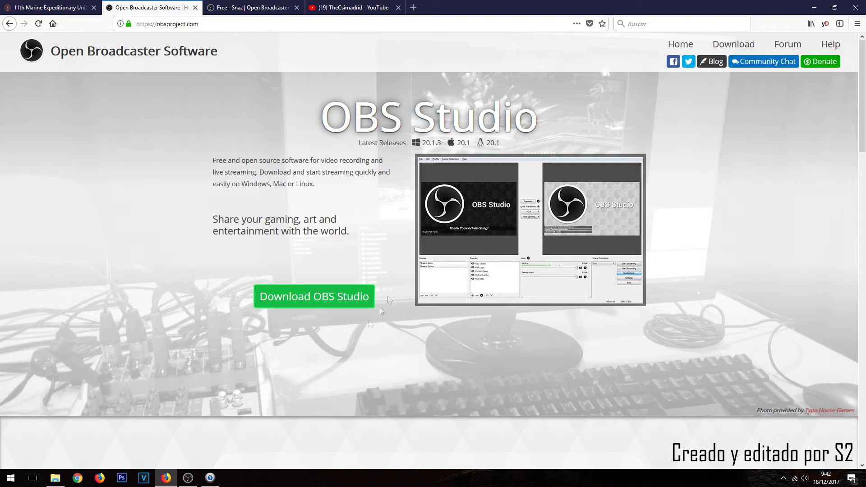
# - Switch to OBS and preview the Grabar, Directos, Espera directos and Espera directos arma3 scenes, finishing on Directos Arma 3
pyautogui.moveTo(196, 484)
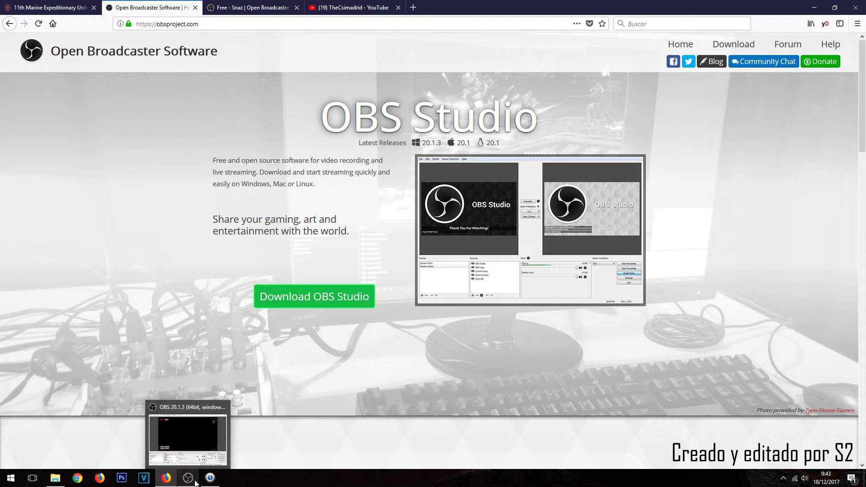
pyautogui.click(195, 483)
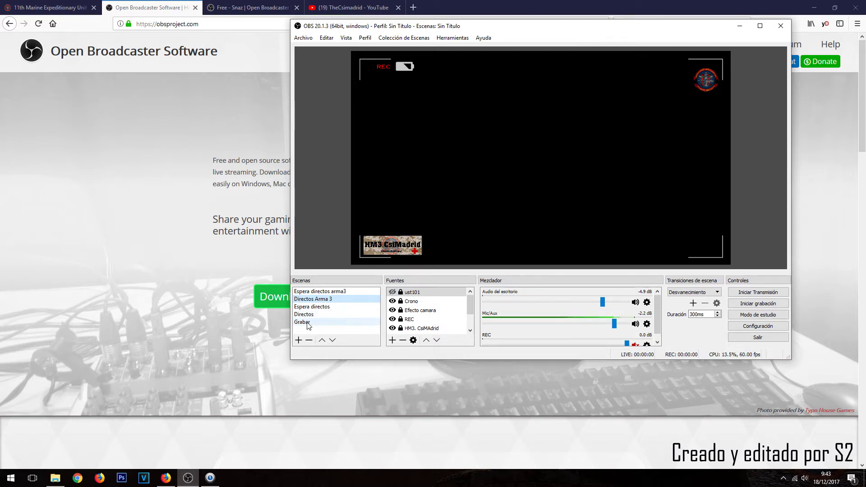
pyautogui.click(332, 321)
pyautogui.click(315, 315)
pyautogui.click(320, 307)
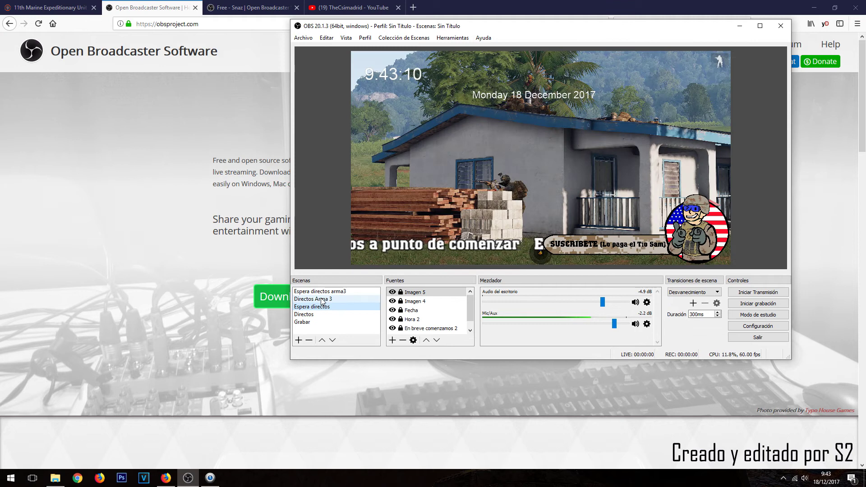
pyautogui.click(320, 292)
pyautogui.click(322, 300)
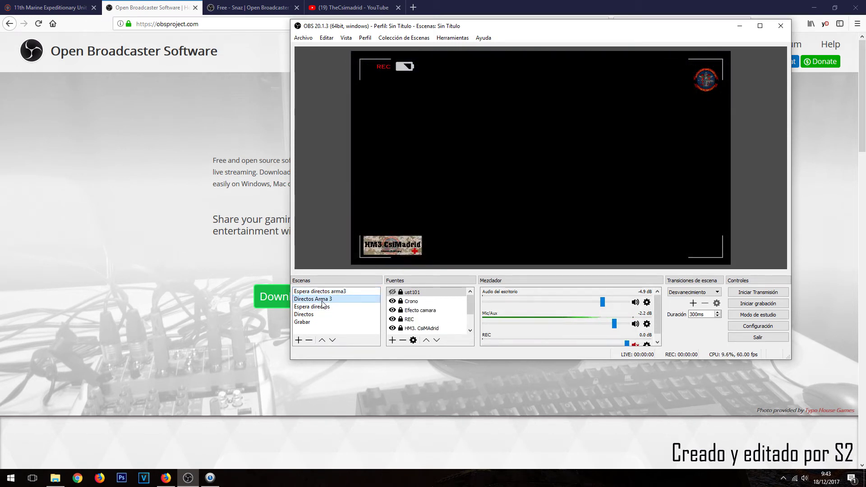
pyautogui.scroll(-1, 449, 303)
pyautogui.scroll(2, 449, 303)
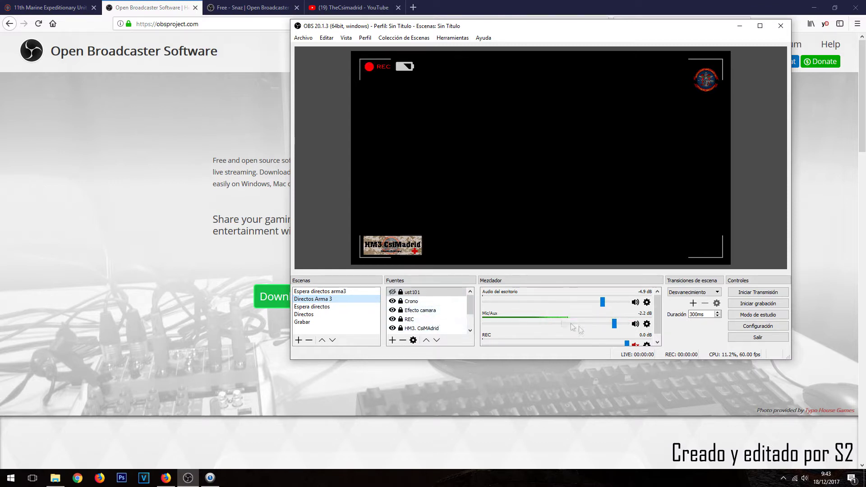
# - Open the OBS configuration and check the available interface themes in the general settings
pyautogui.click(770, 328)
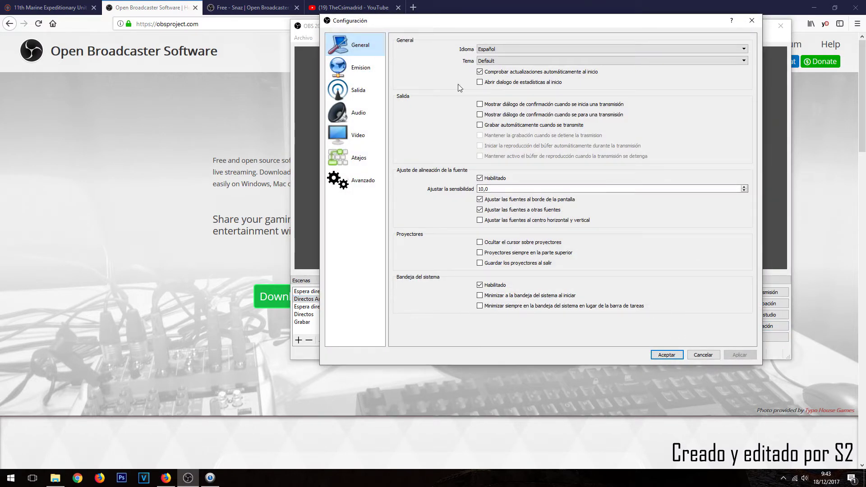
pyautogui.click(501, 62)
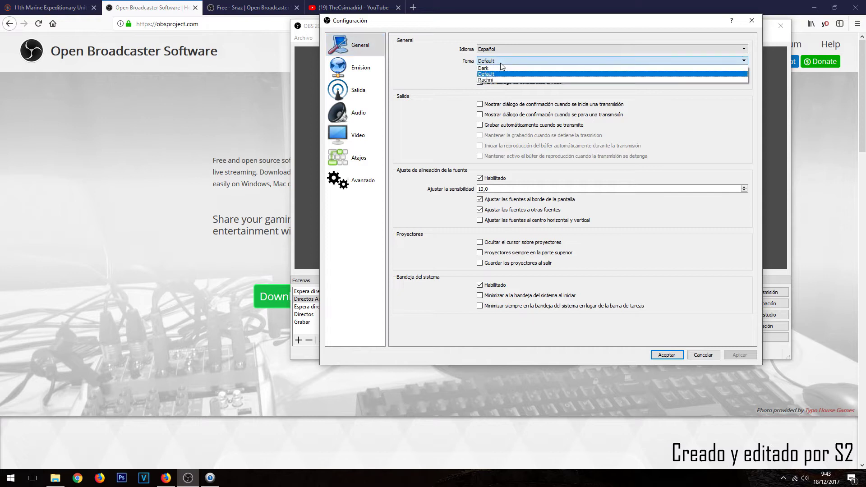
pyautogui.click(502, 62)
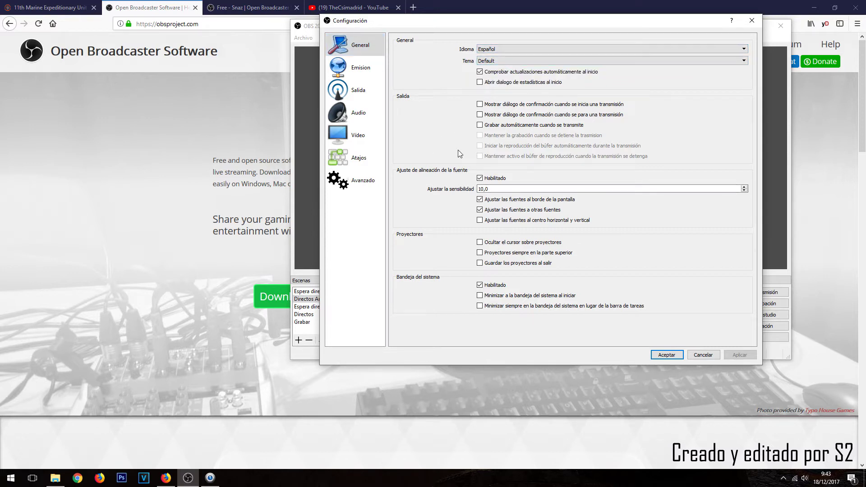
# - In the streaming settings, choose YouTube / YouTube Gaming as the service and Primary YouTube ingest server as the server
pyautogui.click(363, 68)
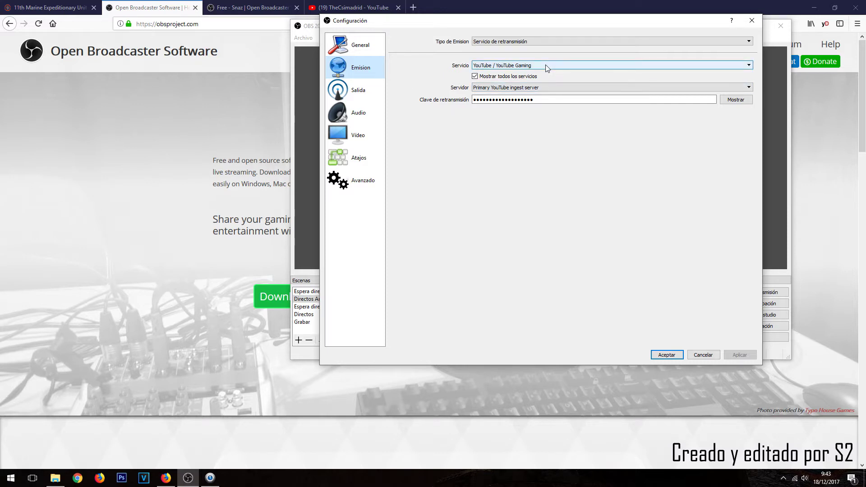
pyautogui.click(537, 40)
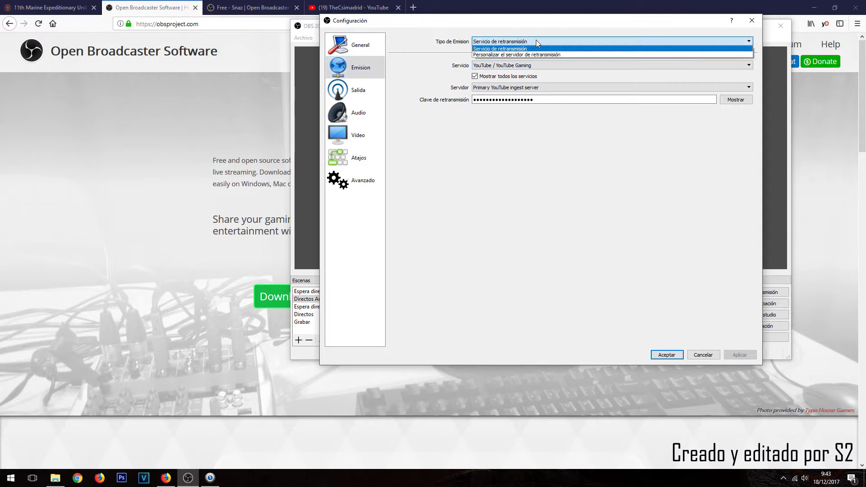
pyautogui.click(536, 44)
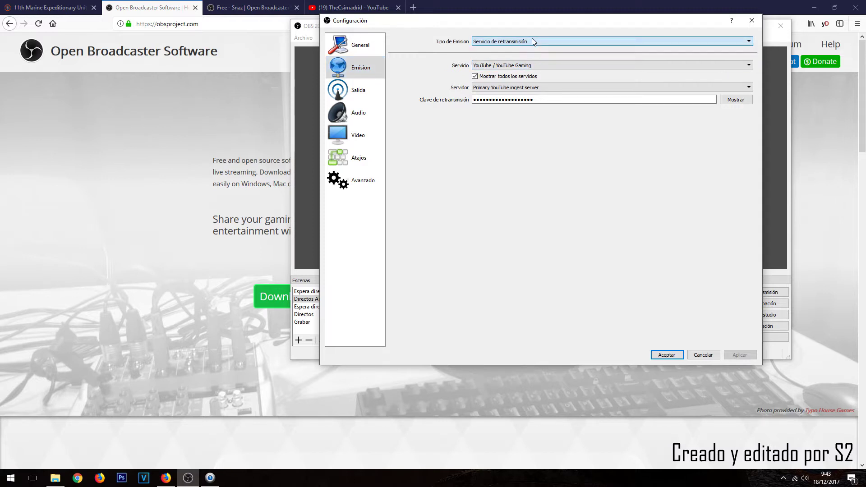
pyautogui.click(531, 66)
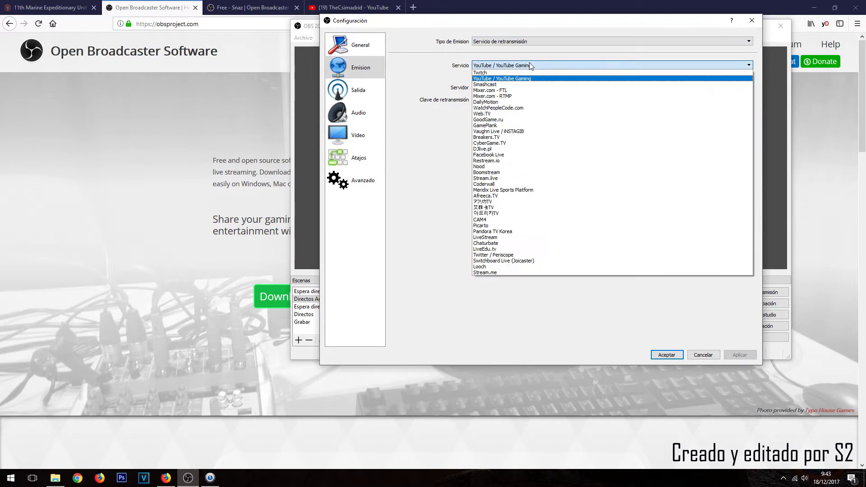
pyautogui.click(491, 79)
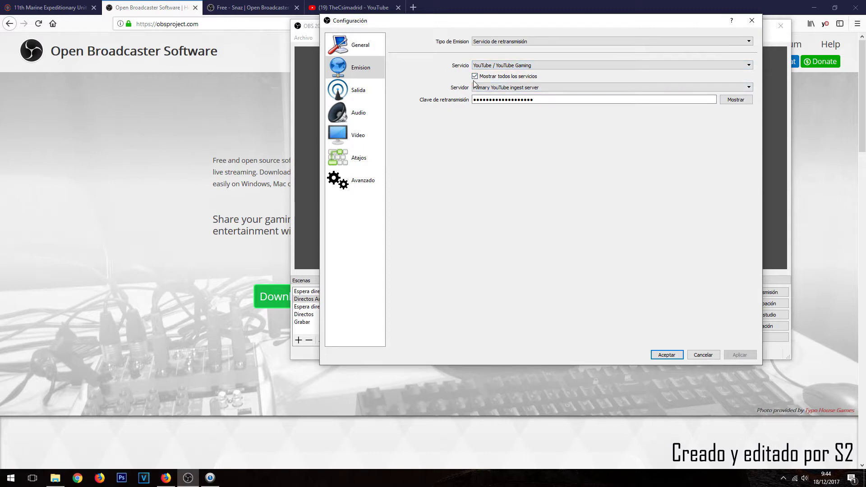
pyautogui.click(509, 90)
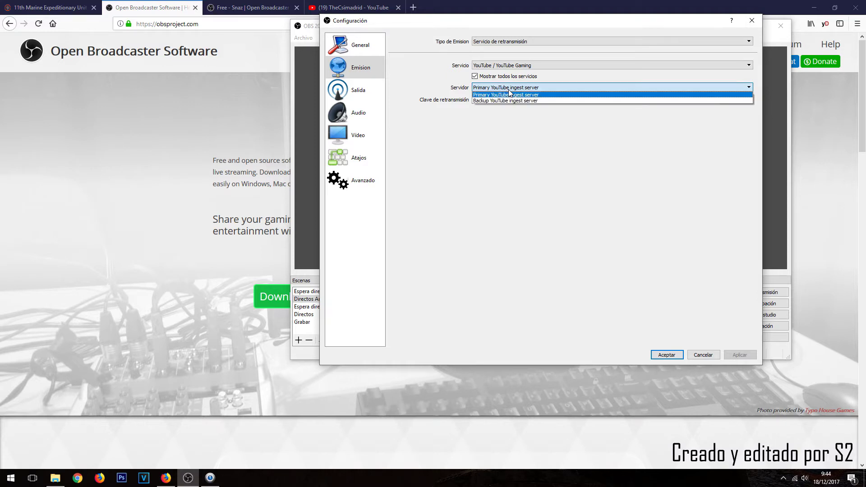
pyautogui.click(511, 94)
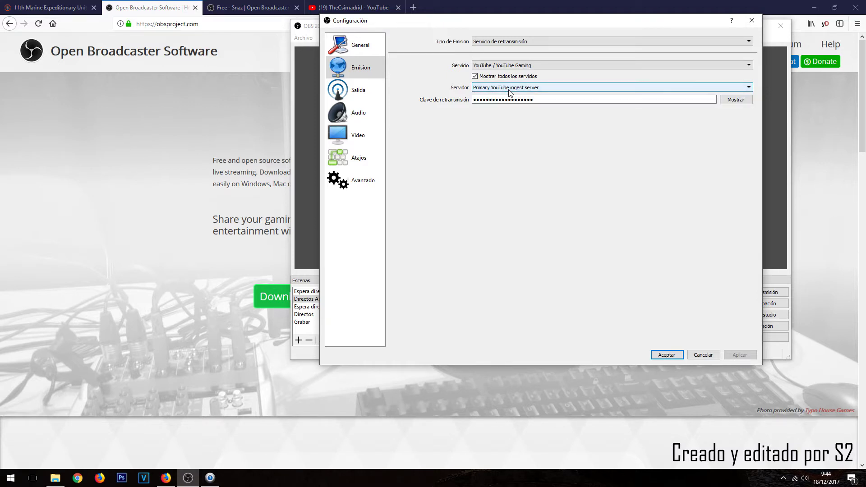
pyautogui.click(551, 100)
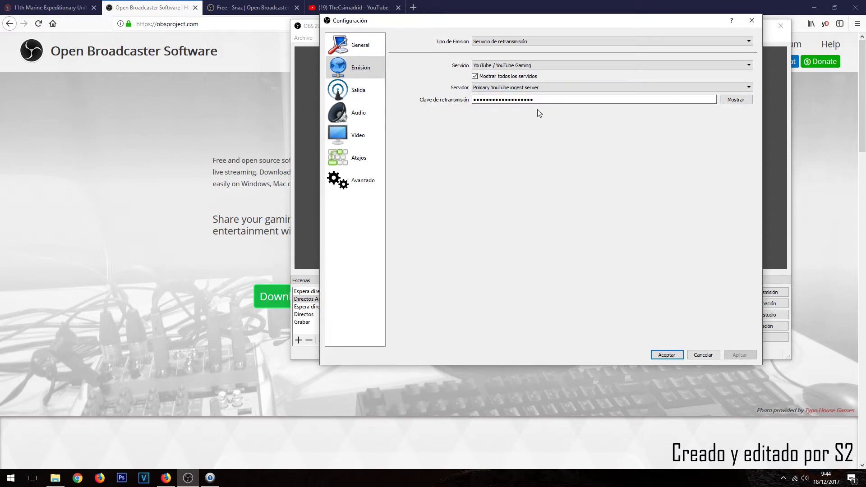
# - Examine the encoder and audio bitrate options for live streaming in the output settings
pyautogui.click(359, 90)
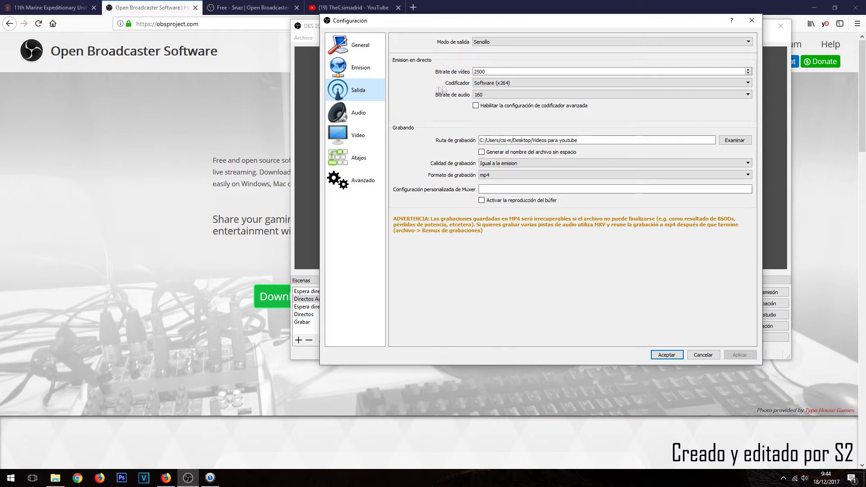
pyautogui.click(500, 85)
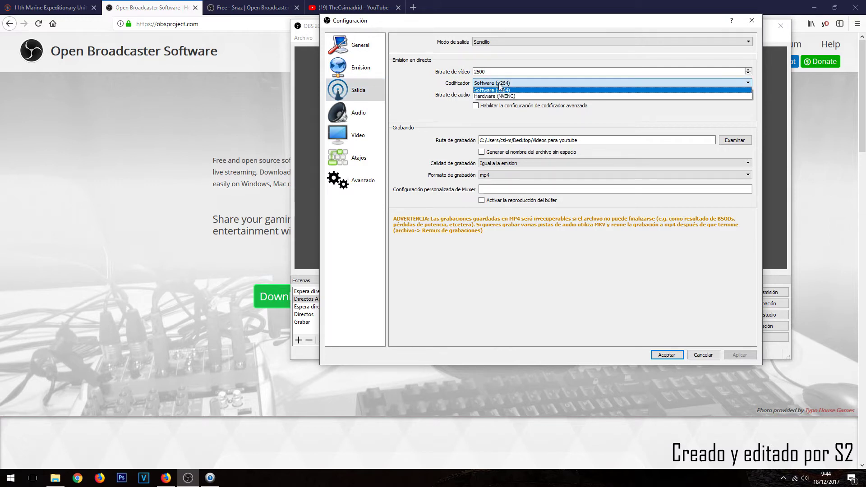
pyautogui.click(499, 83)
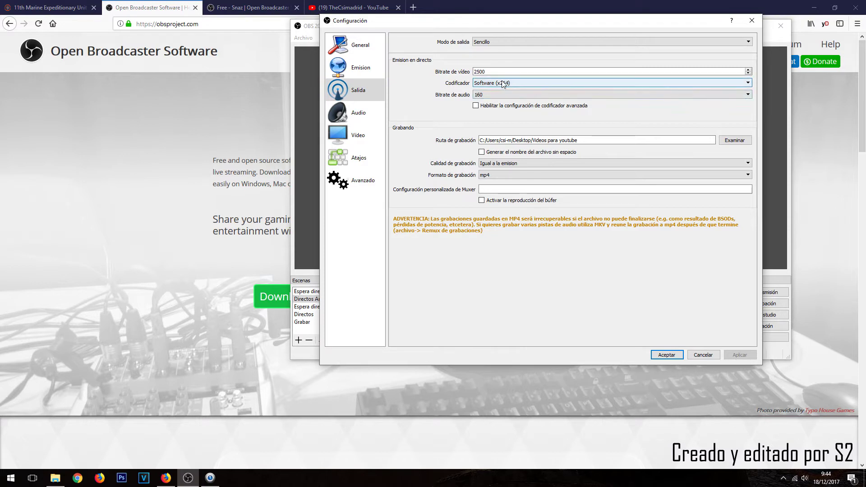
pyautogui.click(502, 84)
pyautogui.click(503, 90)
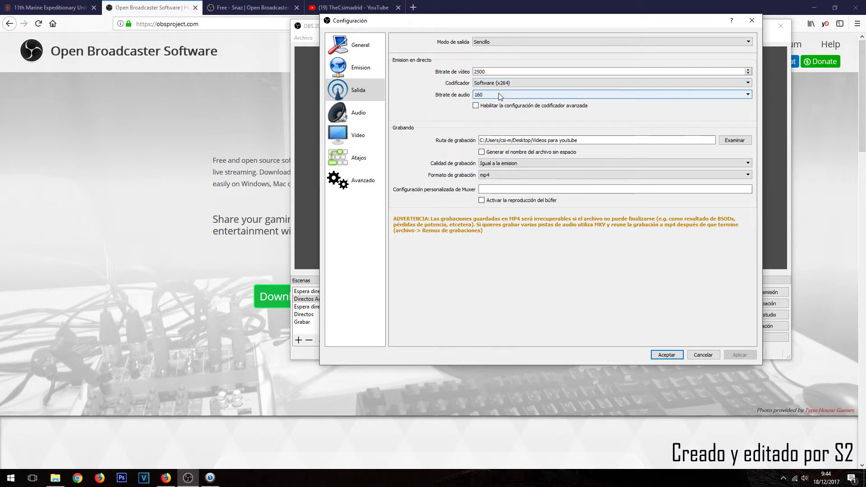
pyautogui.click(500, 96)
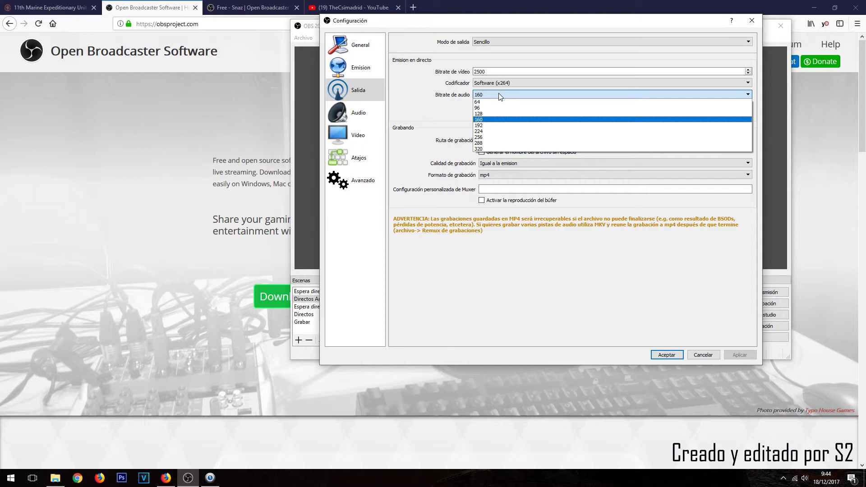
pyautogui.click(501, 96)
pyautogui.click(504, 83)
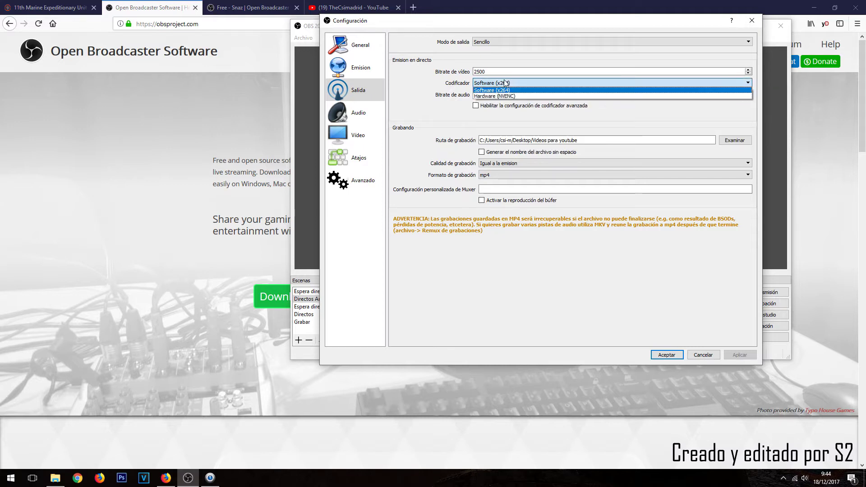
pyautogui.click(504, 80)
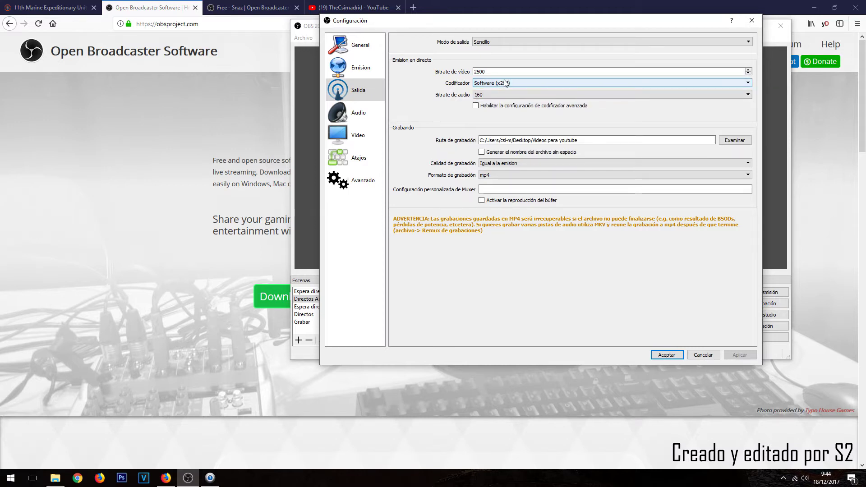
# - In the audio settings, check the sample rate options and choose Micrófono (Realtek High Definition Audio) as the Mic/Aux device
pyautogui.click(355, 115)
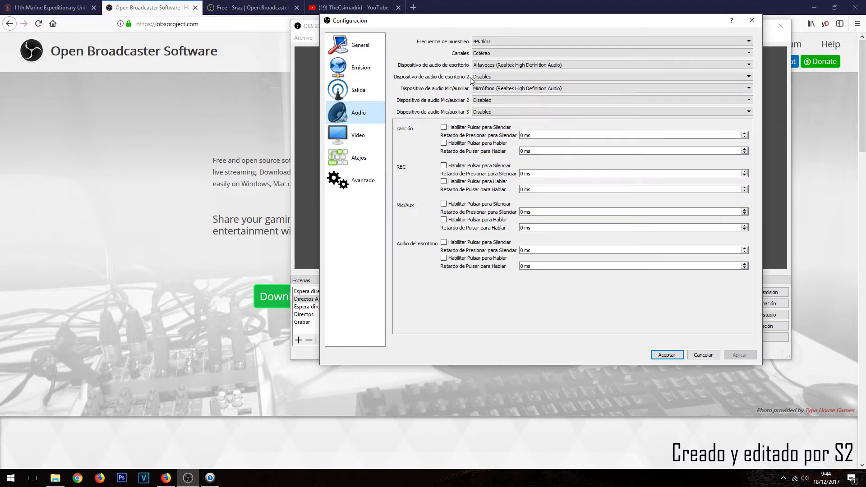
pyautogui.click(493, 43)
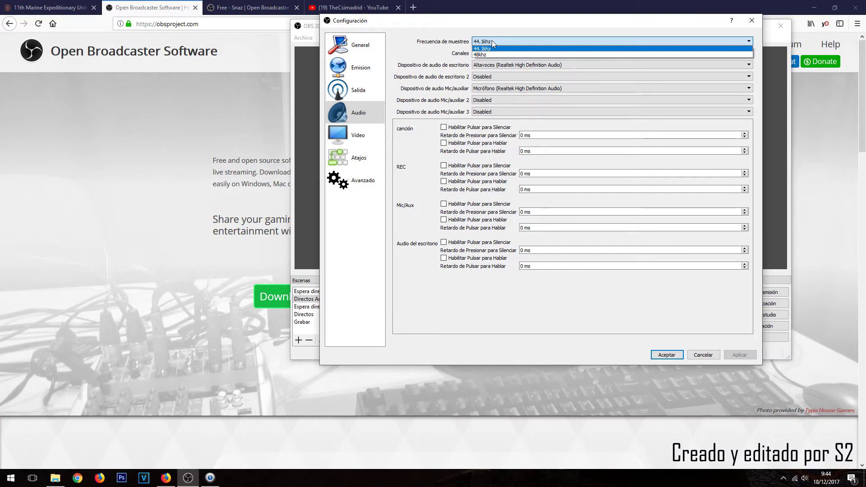
pyautogui.click(494, 44)
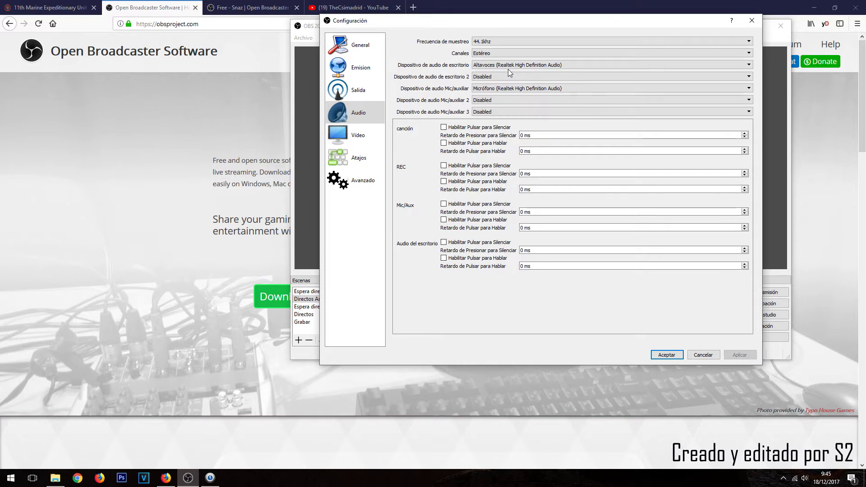
pyautogui.click(507, 93)
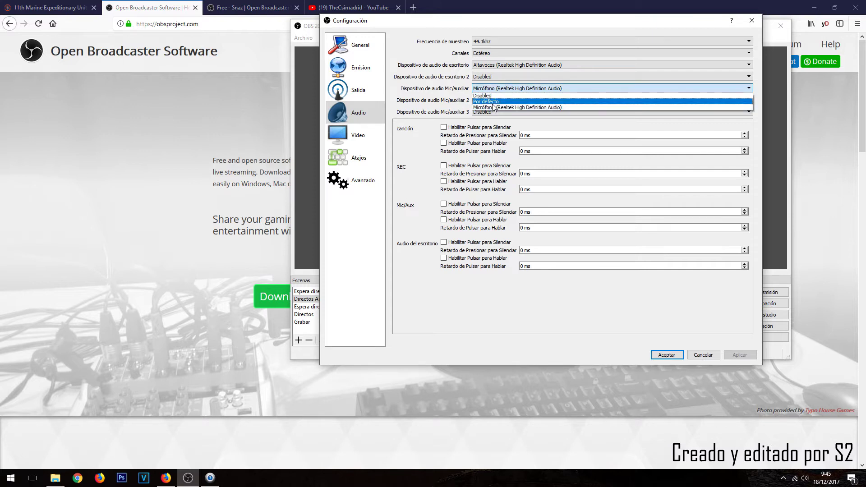
pyautogui.click(500, 108)
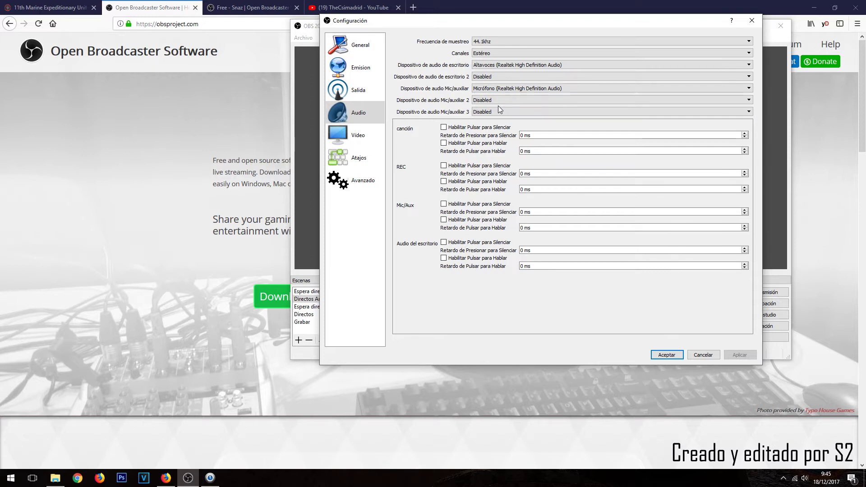
# - Review the resolution, scale filter and FPS options in the video settings
pyautogui.click(356, 136)
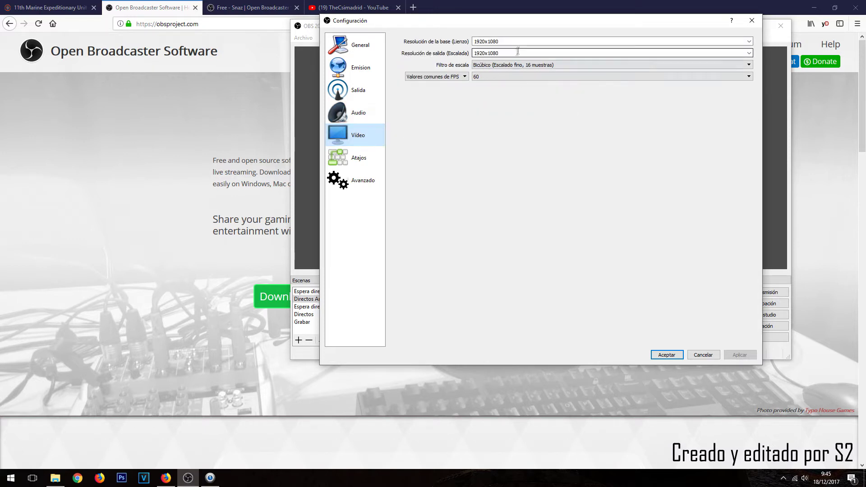
pyautogui.click(572, 66)
pyautogui.click(572, 66)
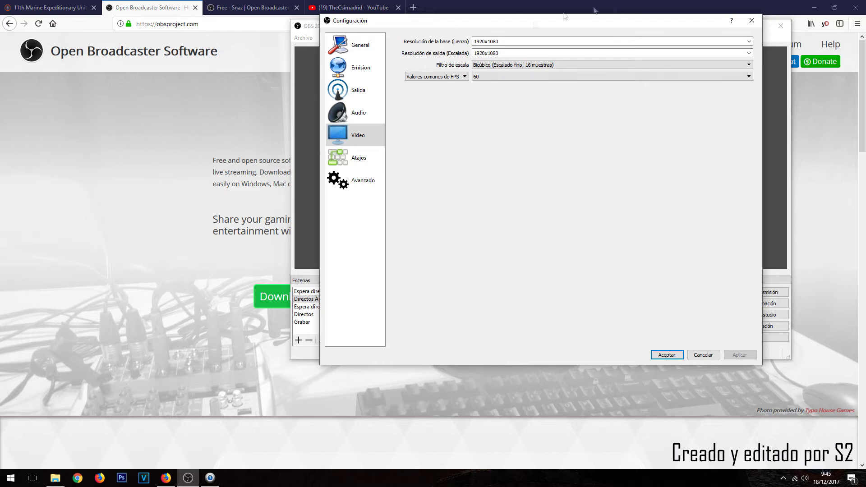
# - Review the hotkey assignments for streaming, recording and the sources of each scene
pyautogui.click(362, 157)
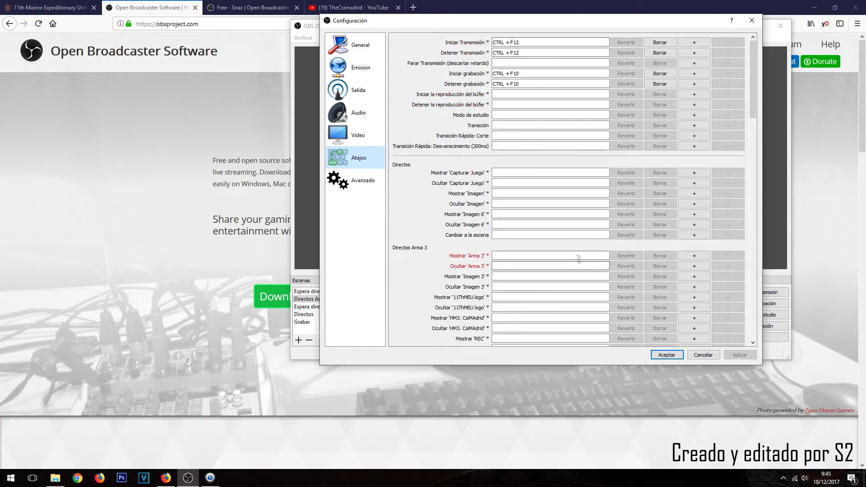
pyautogui.scroll(-2, 578, 262)
pyautogui.scroll(1, 519, 212)
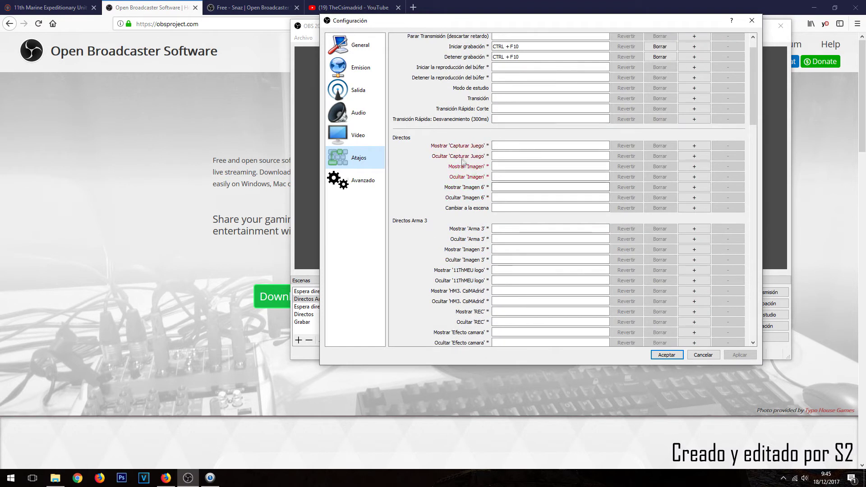
pyautogui.scroll(-5, 467, 167)
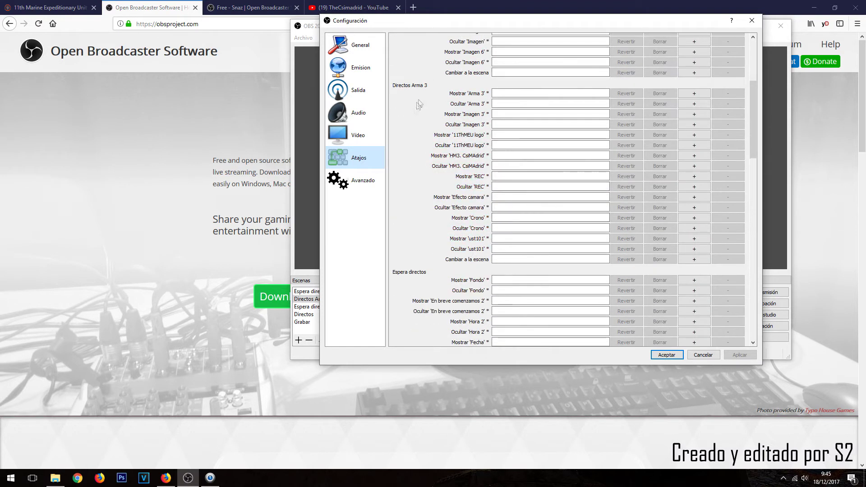
# - Check the advanced settings page and accept the configuration
pyautogui.scroll(1, 415, 114)
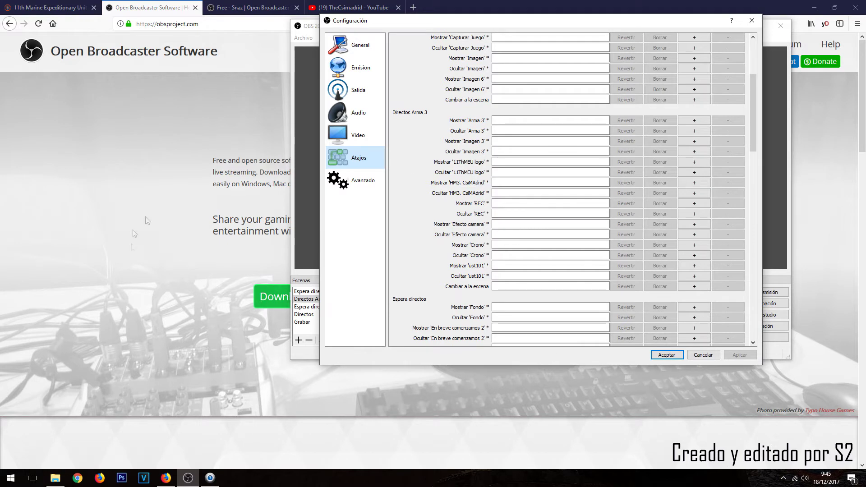
pyautogui.click(369, 181)
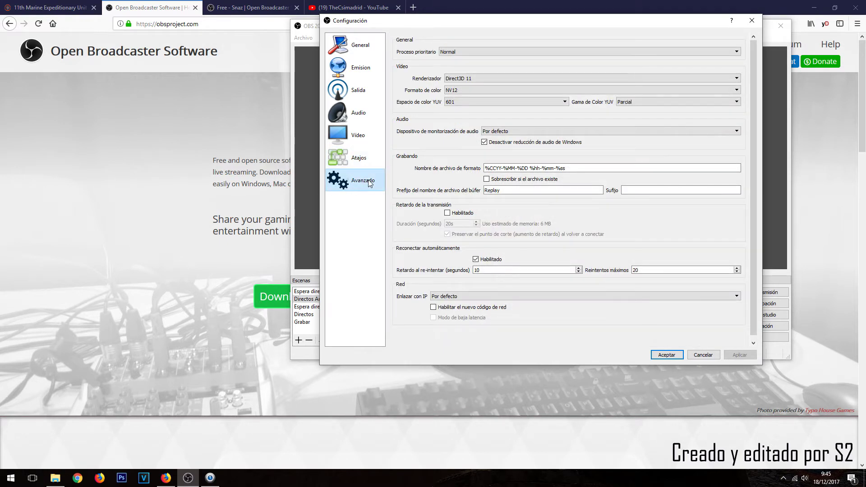
pyautogui.click(348, 162)
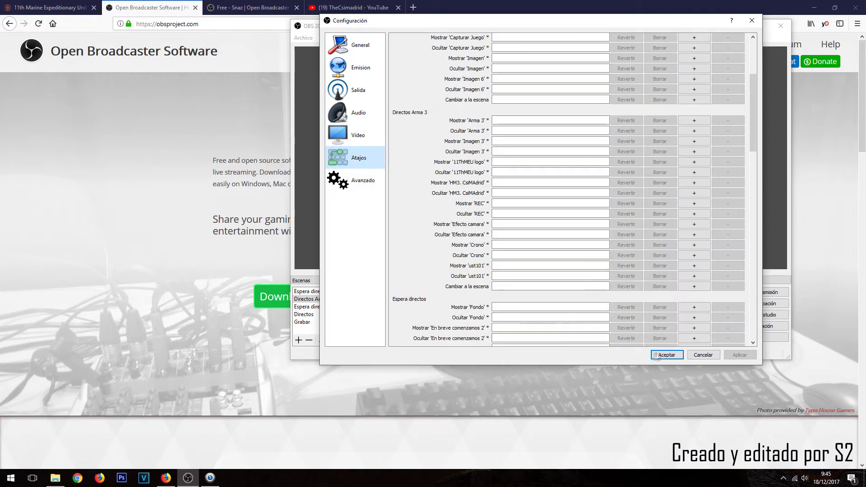
pyautogui.click(668, 355)
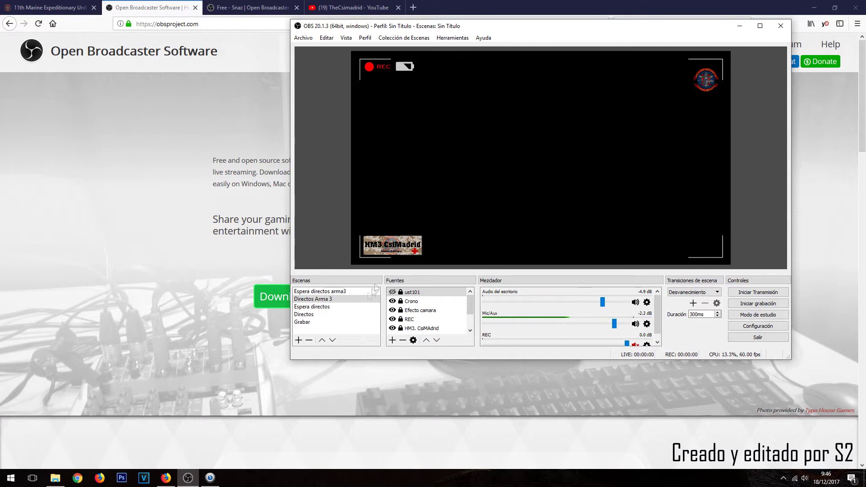
# - Add a new scene named "Directo 11th"
pyautogui.click(344, 300)
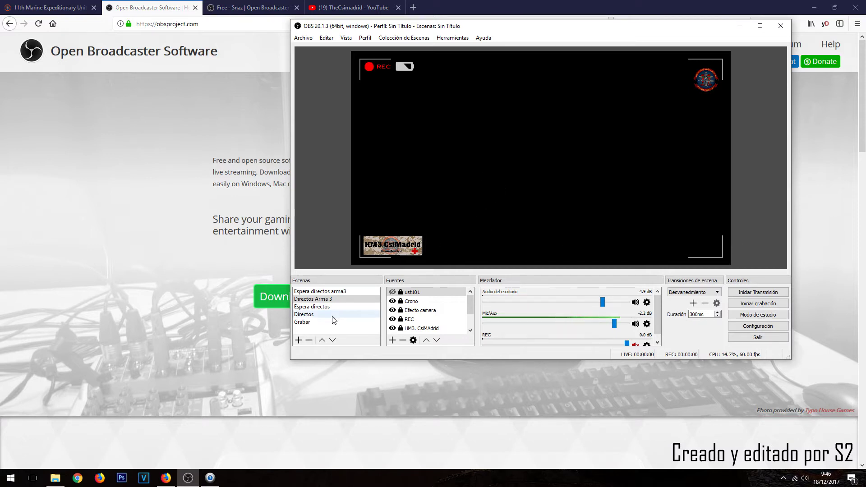
pyautogui.click(299, 341)
pyautogui.write('D')
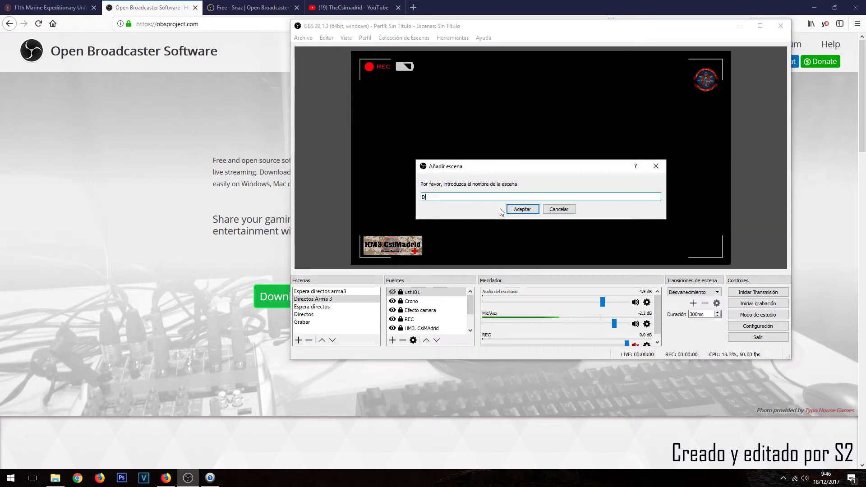
pyautogui.write('irecto 11th')
pyautogui.press('Return')
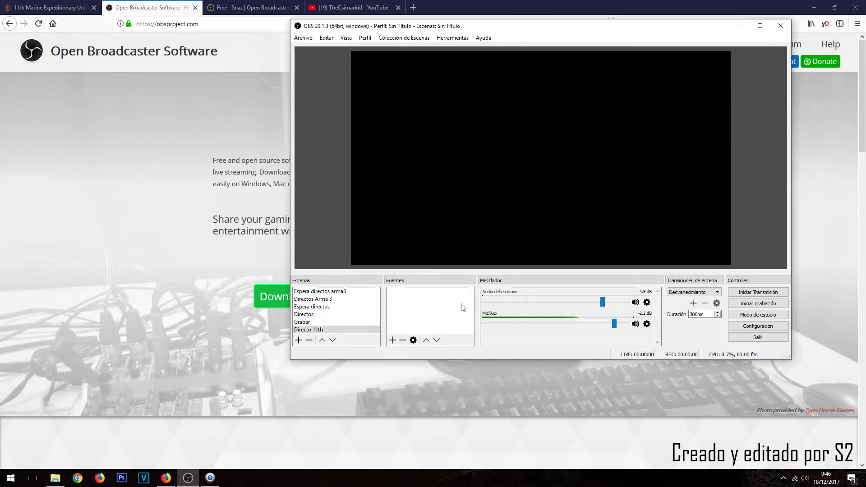
# - Create a Capturar Juego source named "arma 3.2" in the Directo 11th scene
pyautogui.click(392, 340)
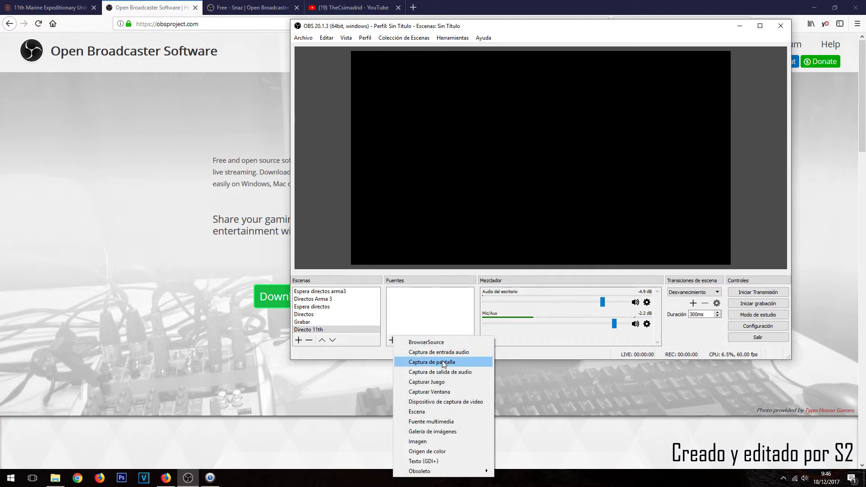
pyautogui.click(440, 383)
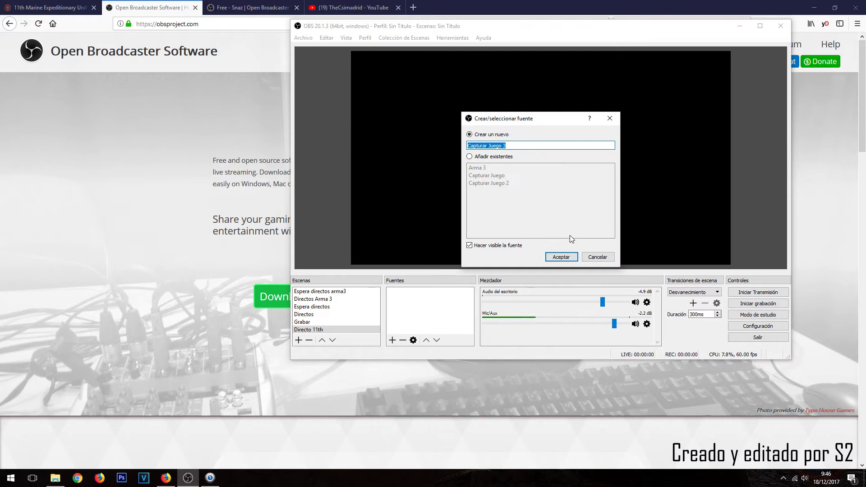
pyautogui.write('arma 3.2')
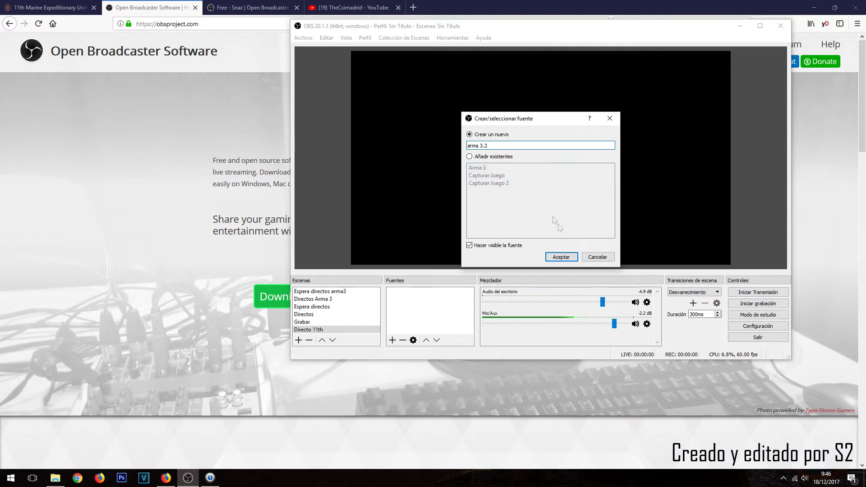
pyautogui.click(561, 257)
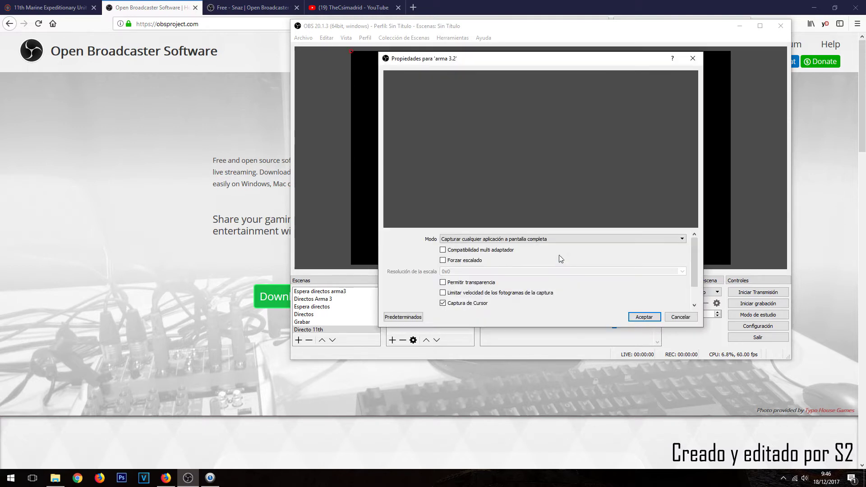
# - Set the arma 3.2 source's capture mode to Capturar ventana específica, leaving the window blank
pyautogui.click(445, 243)
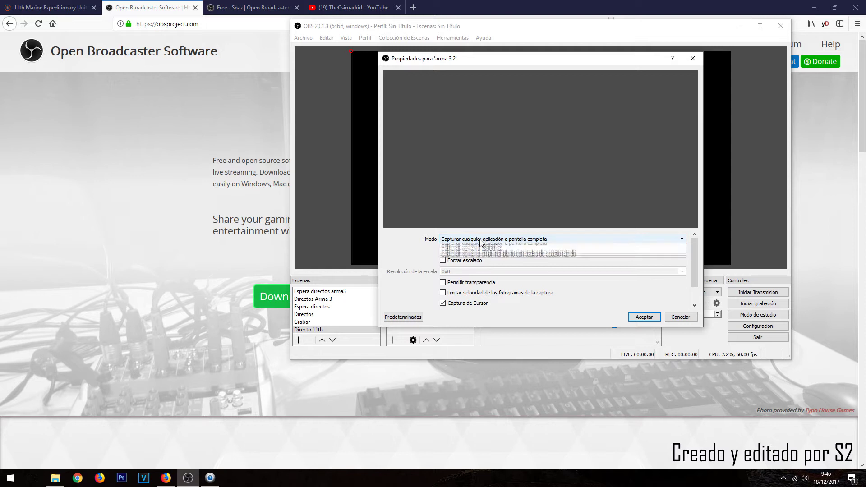
pyautogui.click(480, 252)
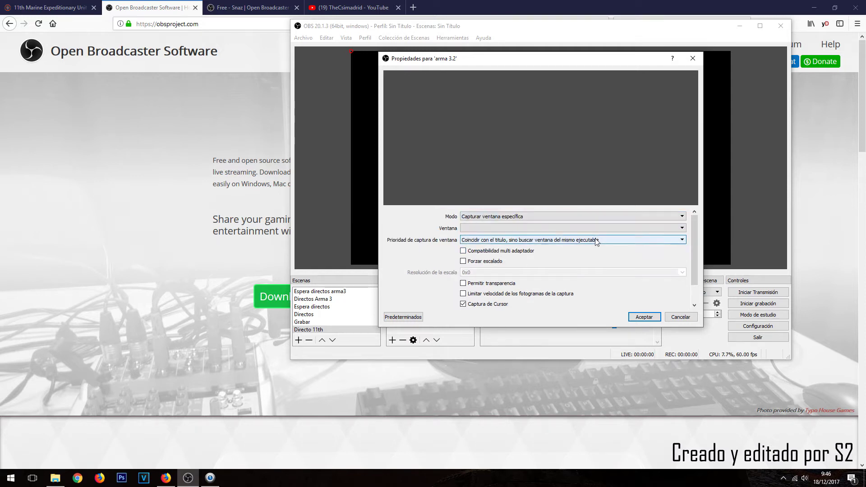
pyautogui.click(610, 228)
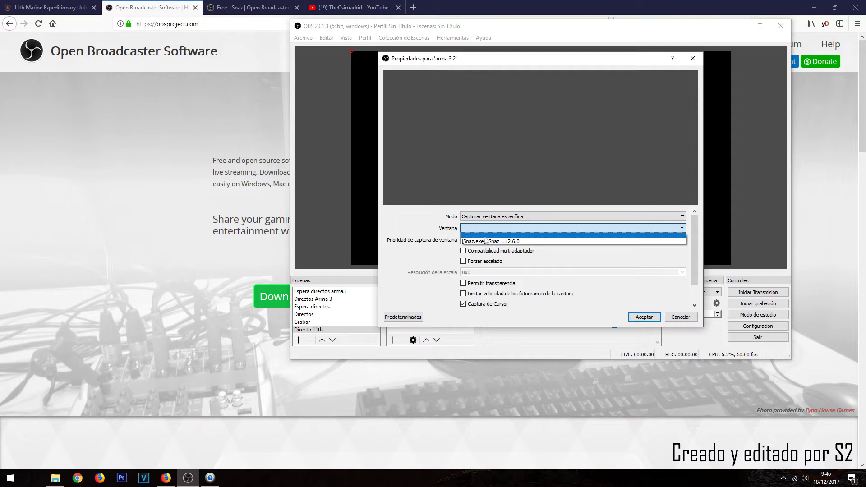
pyautogui.click(513, 237)
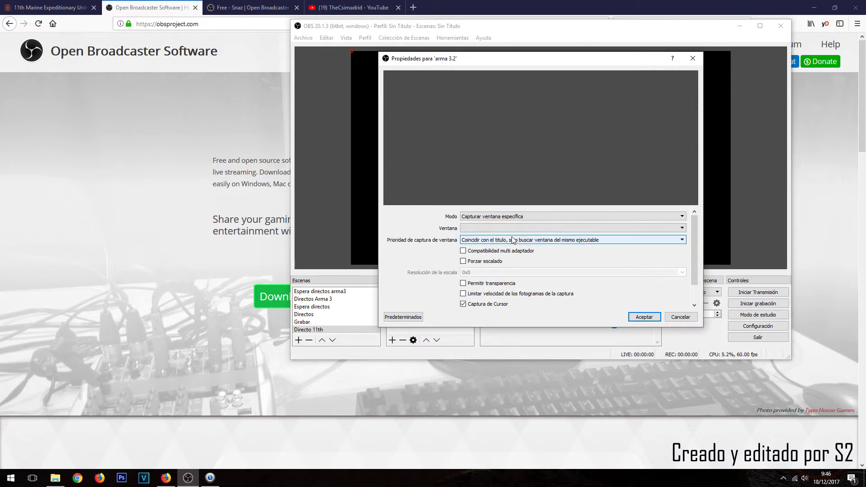
pyautogui.click(644, 317)
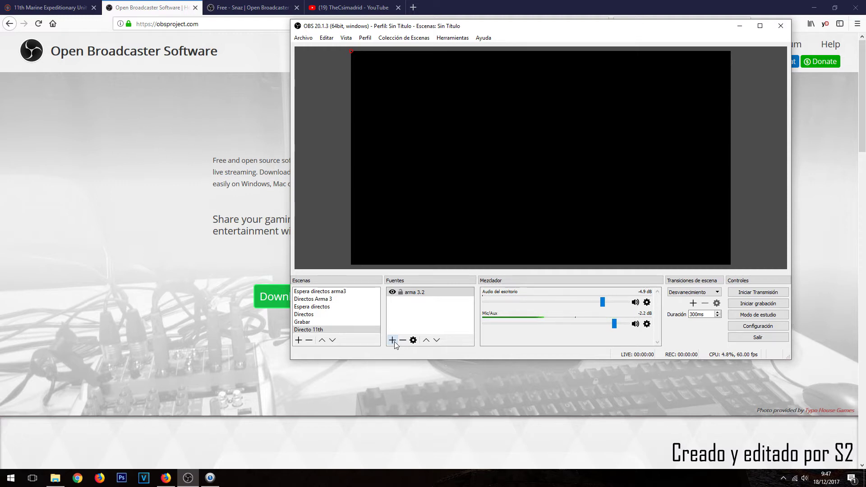
# - Create an image source named "logo 11thmeu" in the Directo 11th scene
pyautogui.click(392, 341)
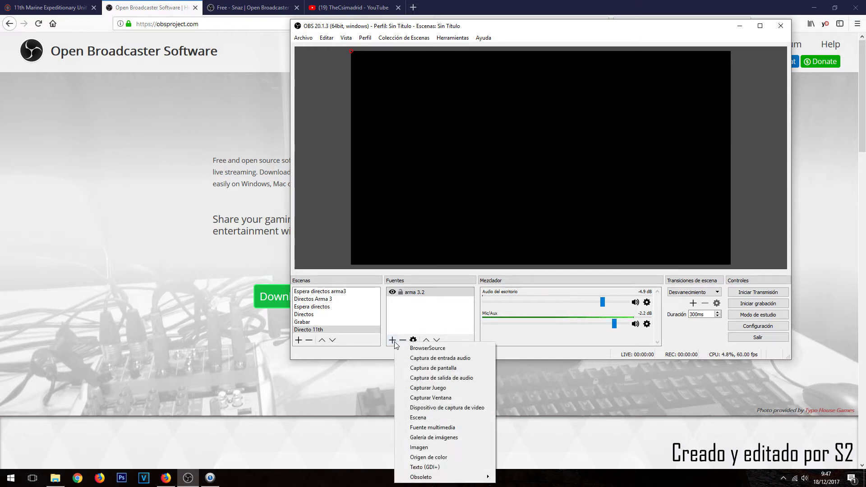
pyautogui.click(434, 446)
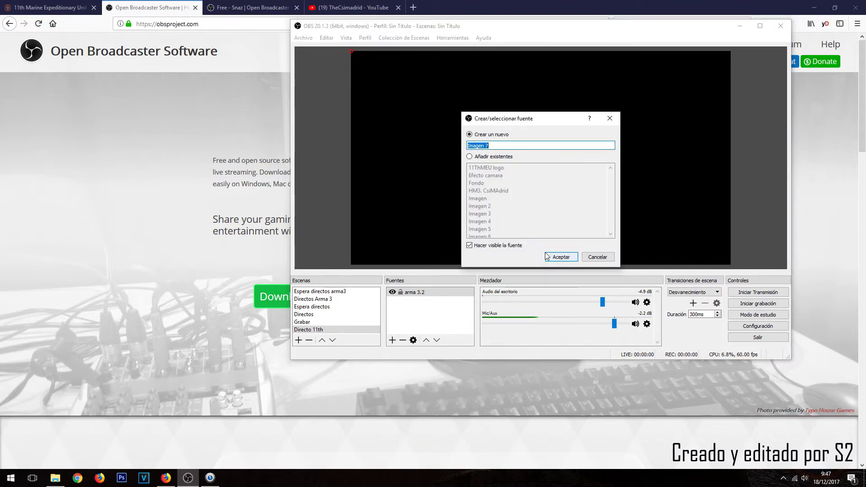
pyautogui.press('BackSpace')
pyautogui.write('logo 11th')
pyautogui.click(549, 259)
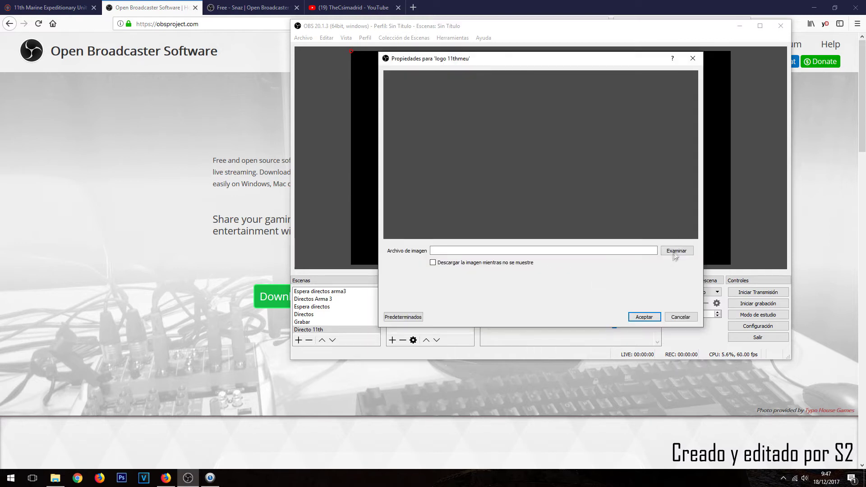
# - Load the "logo transparencia" image into the logo source and place it, scaled down, in the upper-right corner of the canvas
pyautogui.click(676, 253)
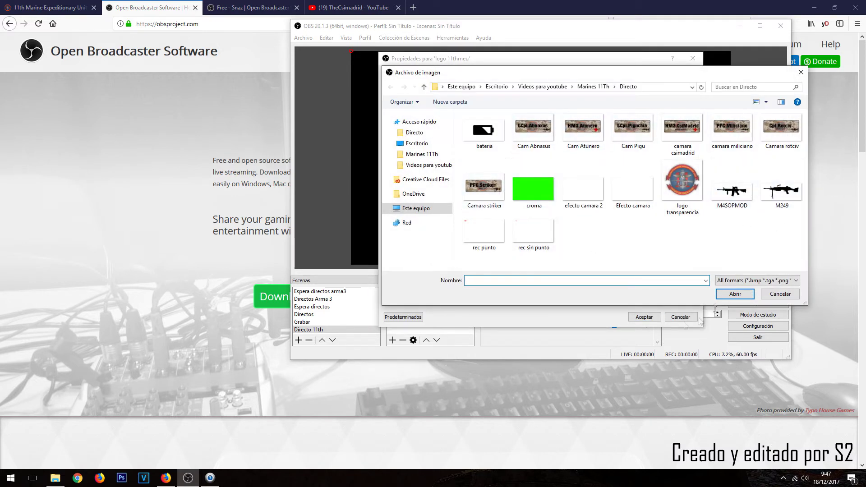
pyautogui.click(674, 186)
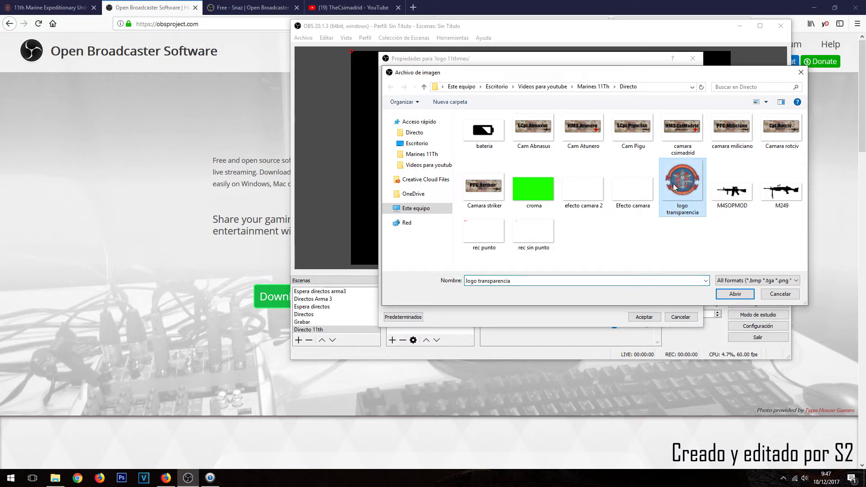
pyautogui.click(733, 295)
pyautogui.click(644, 317)
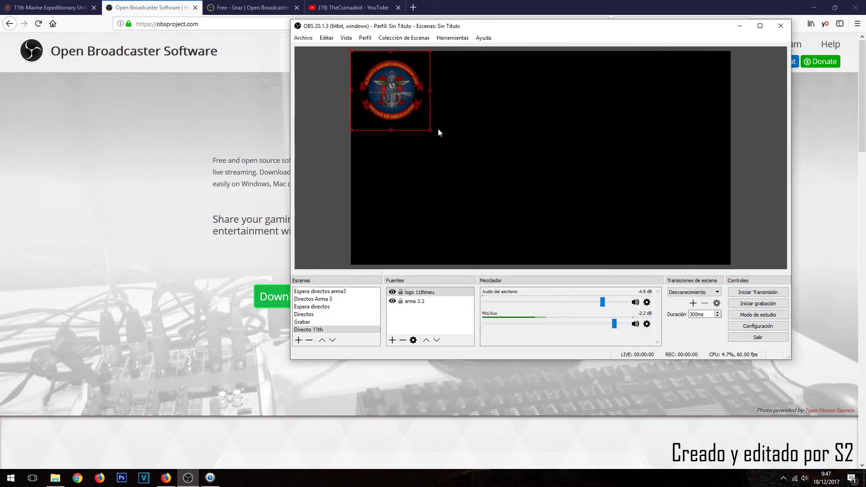
pyautogui.moveTo(429, 131); pyautogui.dragTo(325, 51)
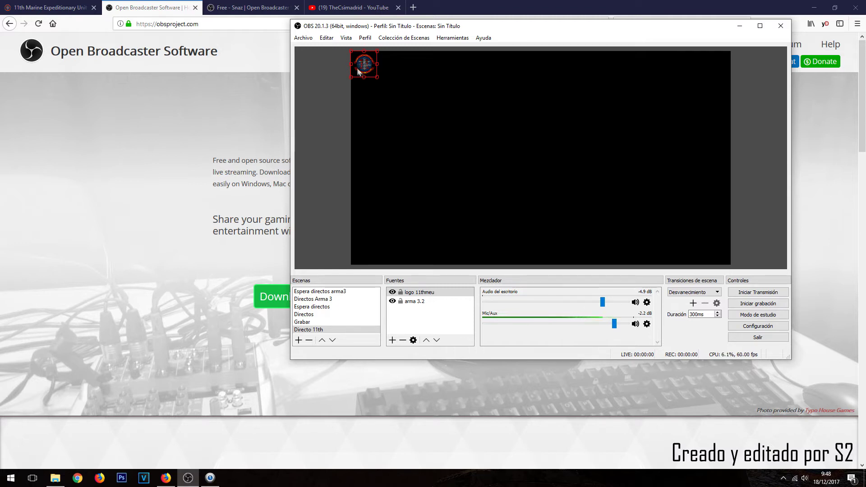
pyautogui.moveTo(353, 64); pyautogui.dragTo(721, 67)
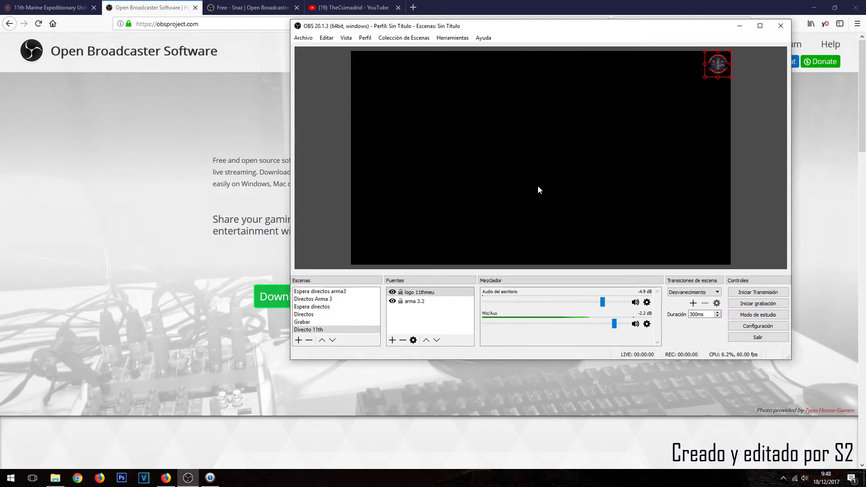
# - Add an image source named "csi chapa" that uses the "Cam Atunero" image file
pyautogui.click(392, 341)
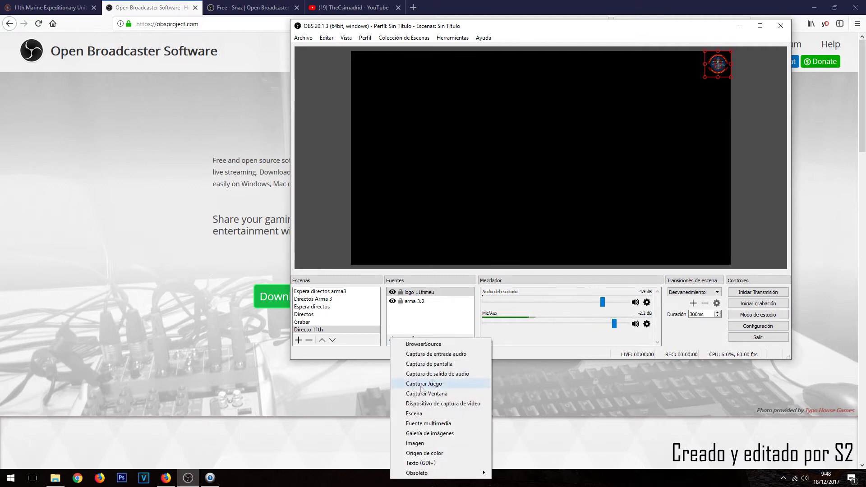
pyautogui.click(427, 443)
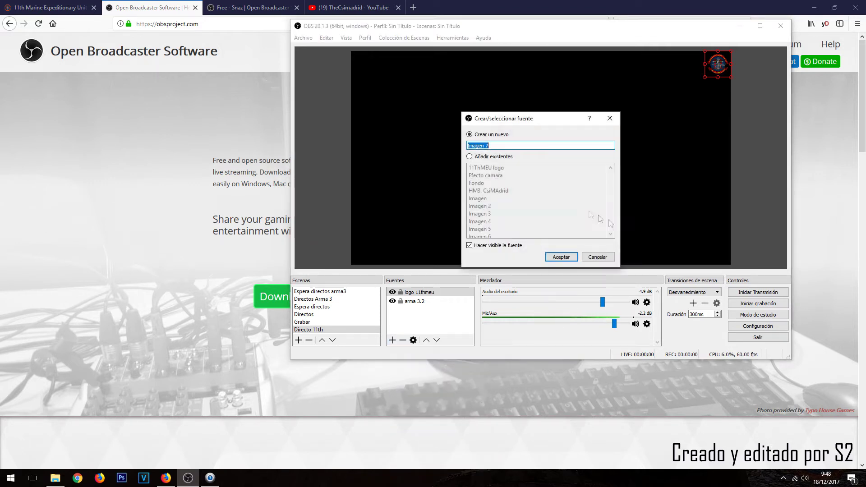
pyautogui.write('csi chapa')
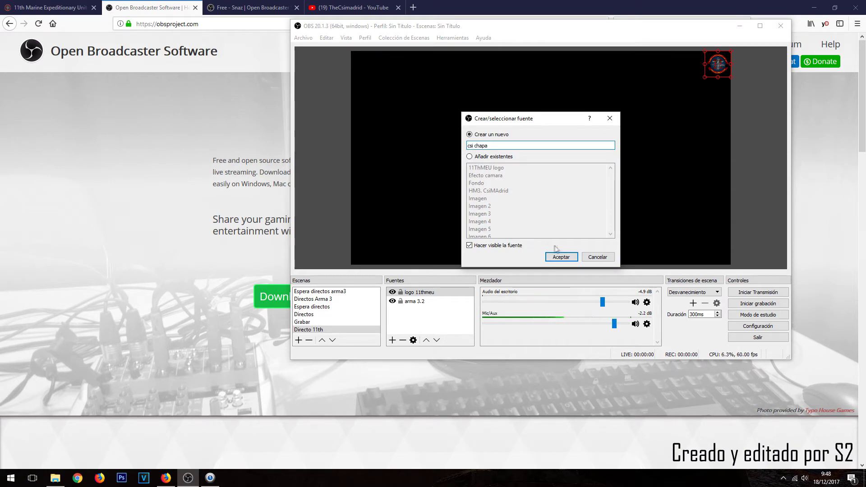
pyautogui.click(559, 256)
pyautogui.click(677, 251)
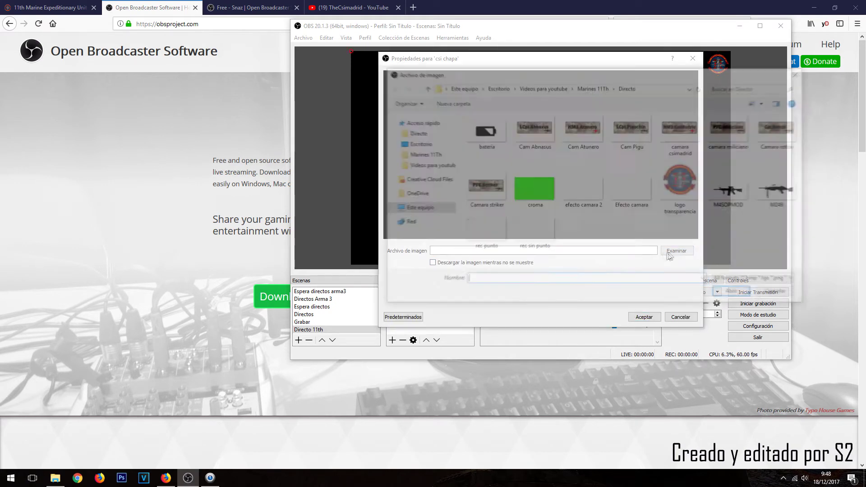
pyautogui.click(583, 132)
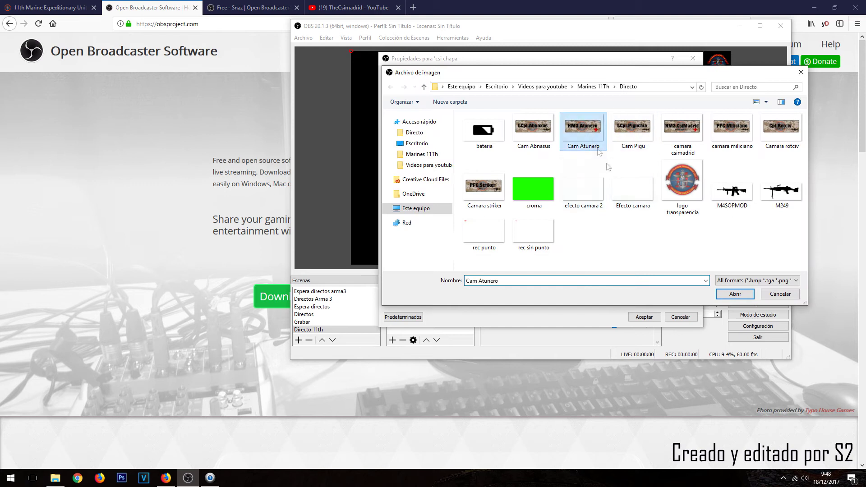
pyautogui.click(740, 297)
pyautogui.click(646, 317)
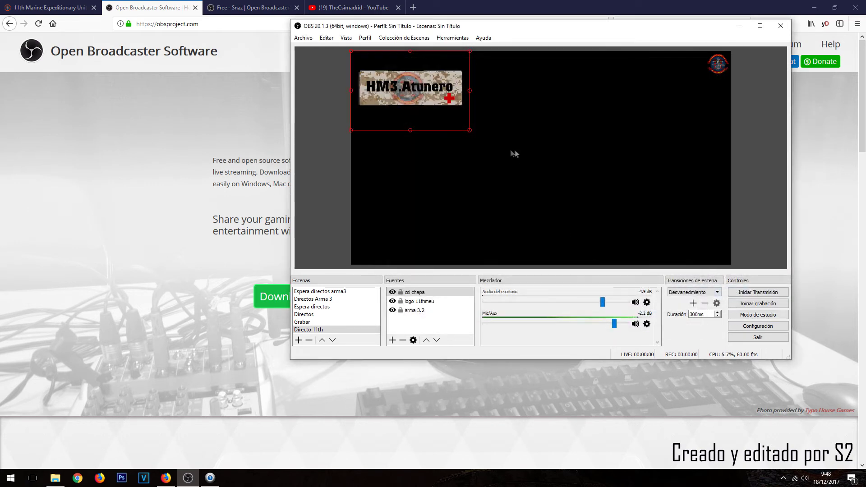
# - Replace the csi chapa source's image with "camara csimadrid" and place it, scaled down, in the lower-left corner of the canvas
pyautogui.rightClick(414, 292)
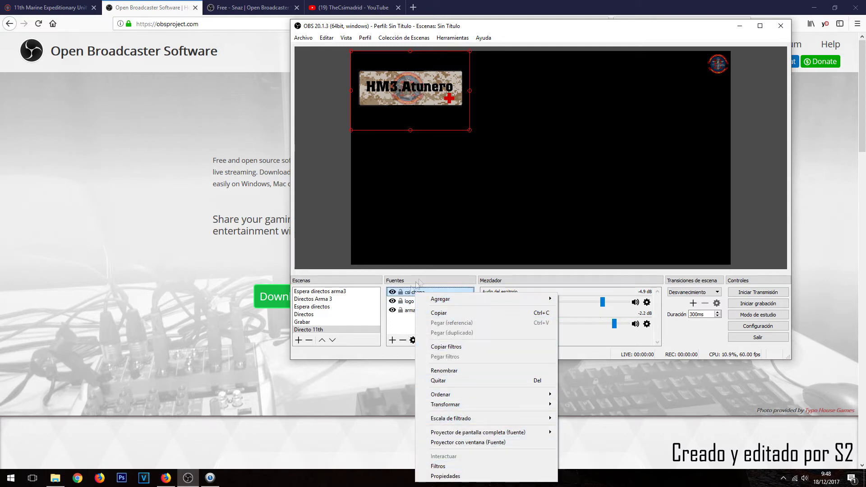
pyautogui.click(409, 292)
pyautogui.doubleClick(409, 292)
pyautogui.click(675, 248)
pyautogui.click(682, 134)
pyautogui.click(735, 294)
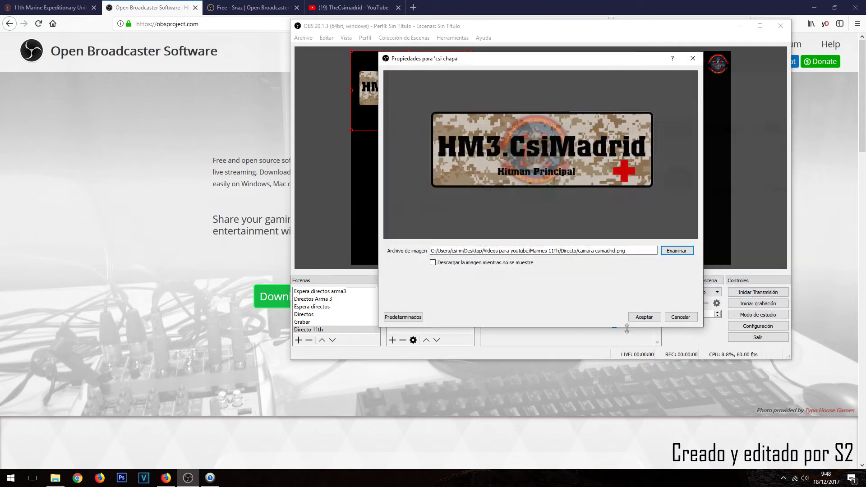
pyautogui.click(644, 317)
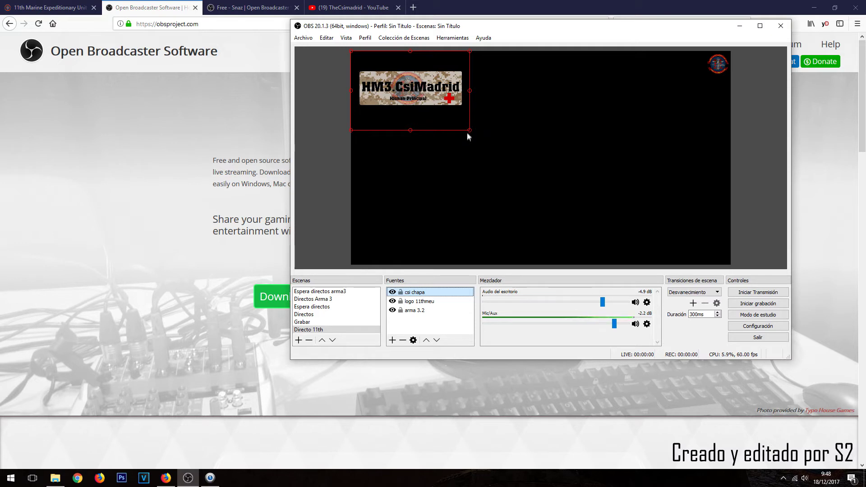
pyautogui.moveTo(470, 131); pyautogui.dragTo(398, 257)
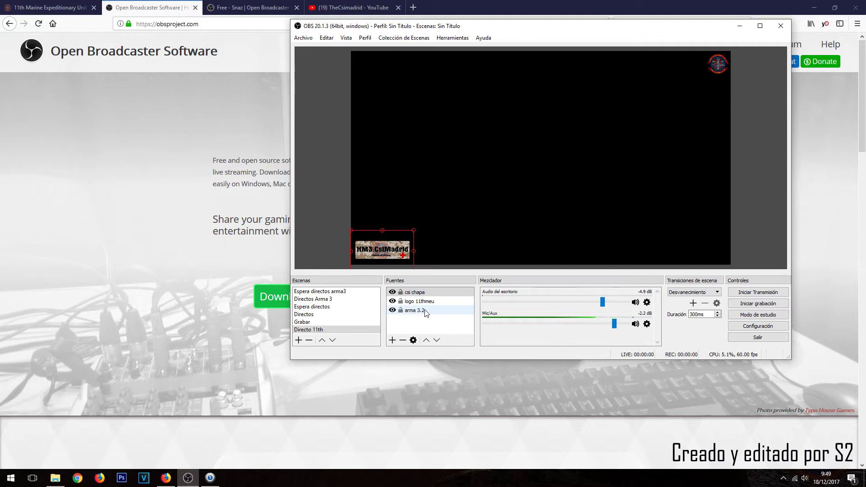
# - Switch to the Directos Arma 3 scene to view its finished overlay layout
pyautogui.click(325, 299)
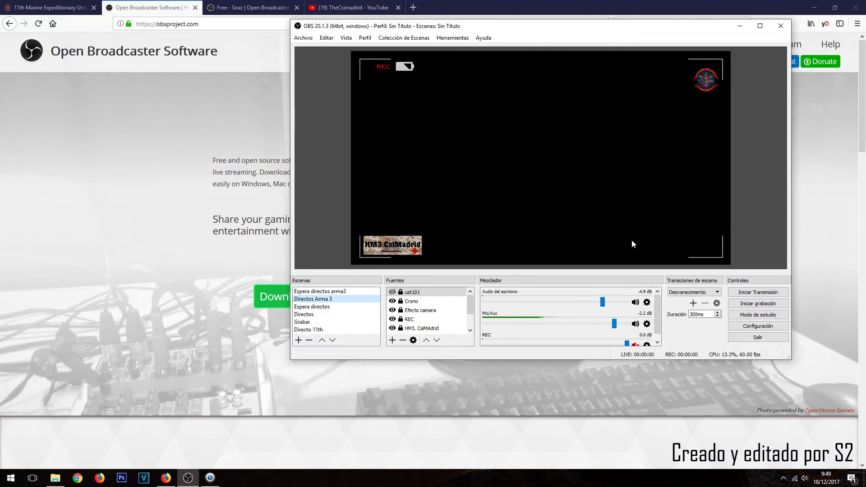
# - Return to the Directo 11th scene, switch to the YouTube channel in the browser and open its Creator Studio
pyautogui.click(322, 330)
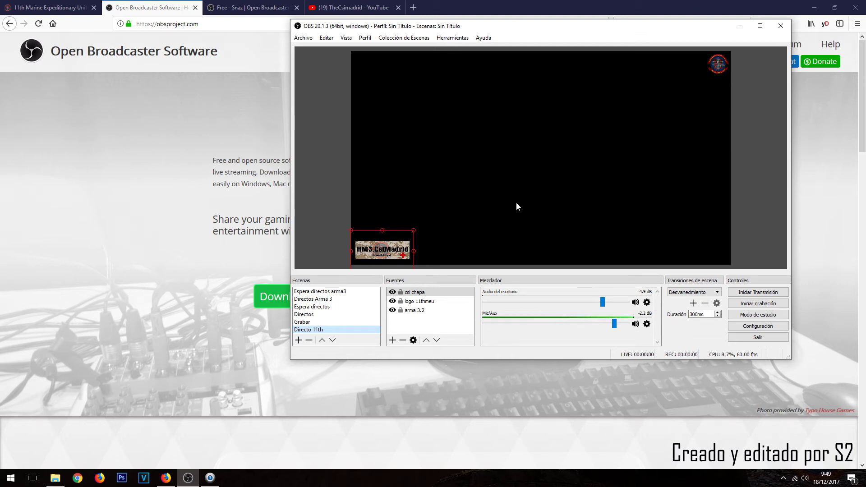
pyautogui.click(740, 26)
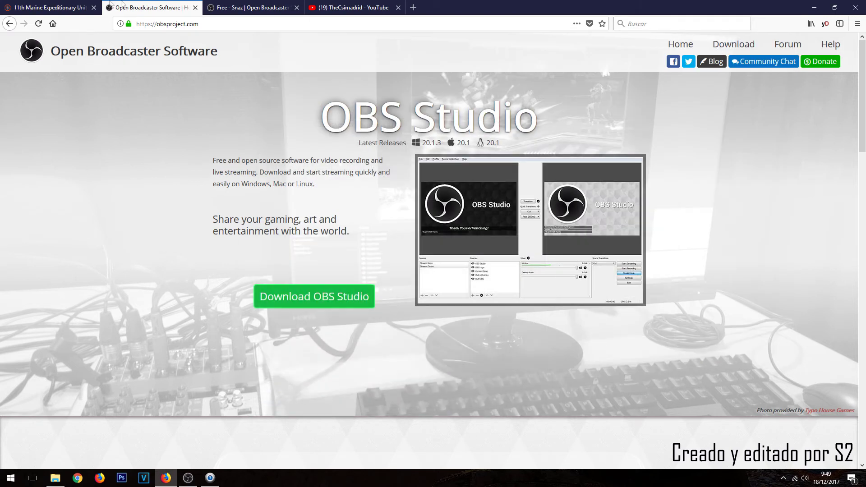
pyautogui.click(357, 7)
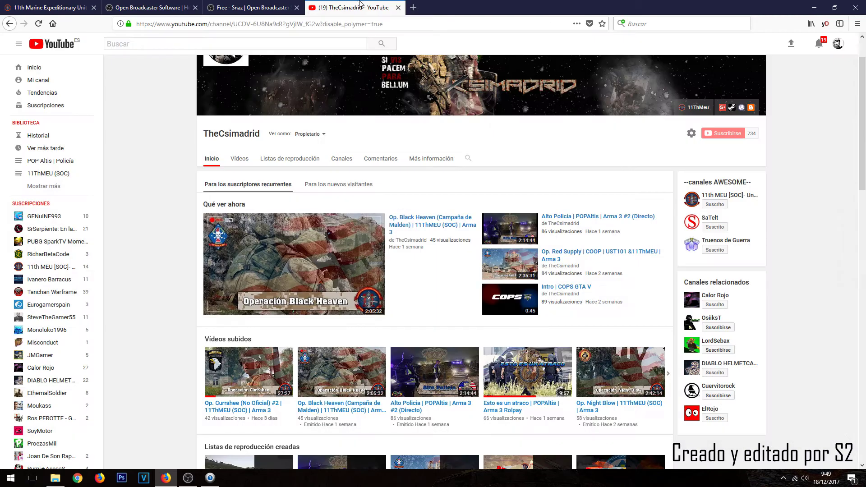
pyautogui.scroll(2, 428, 176)
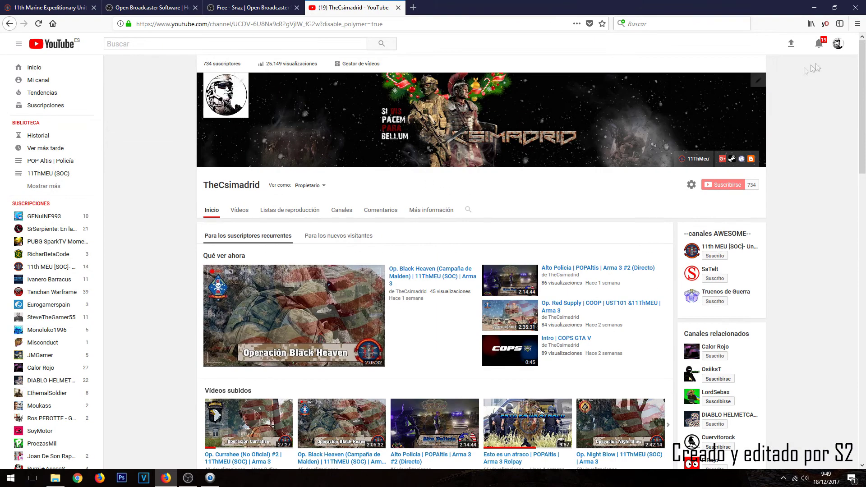
pyautogui.click(837, 44)
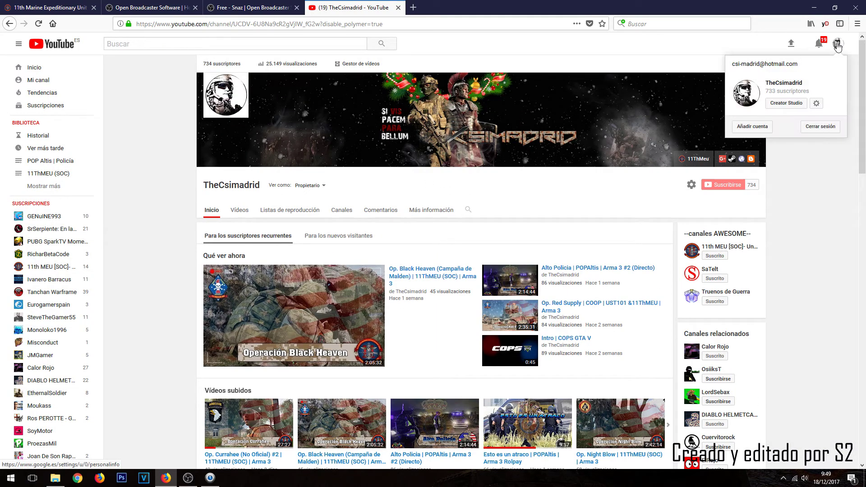
pyautogui.click(786, 104)
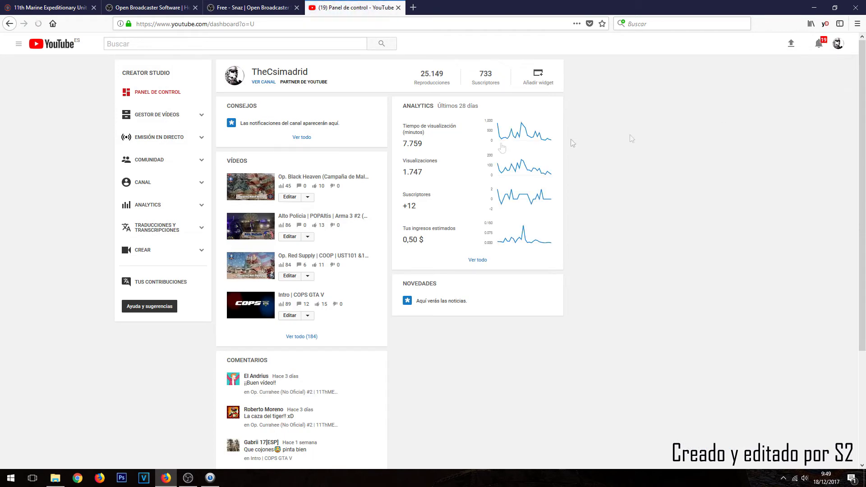
# - Open the live streaming events page in Creator Studio and start scheduling a new event
pyautogui.click(180, 142)
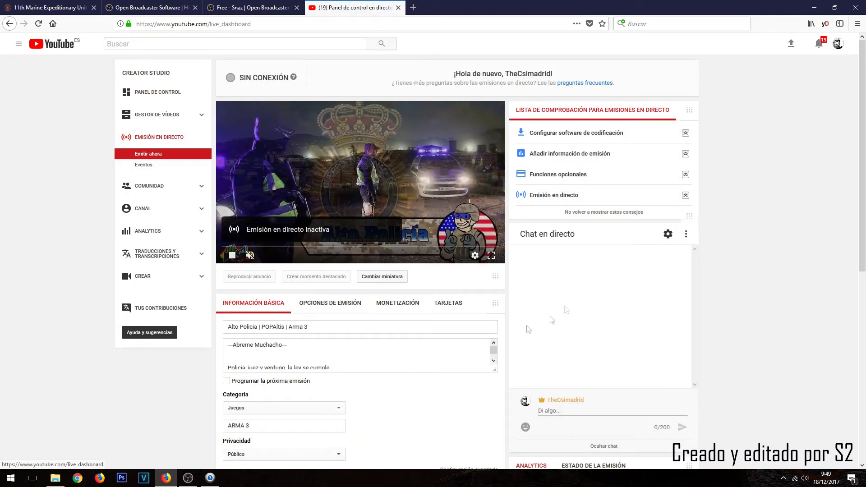
pyautogui.click(150, 167)
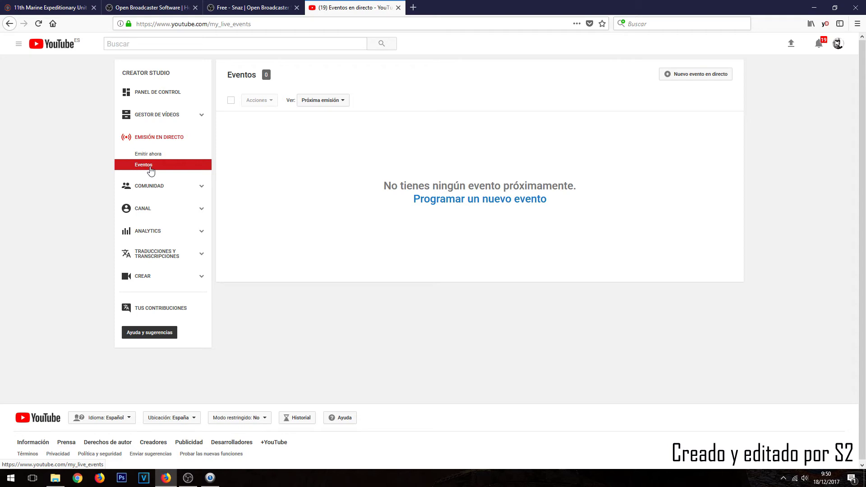
pyautogui.click(464, 199)
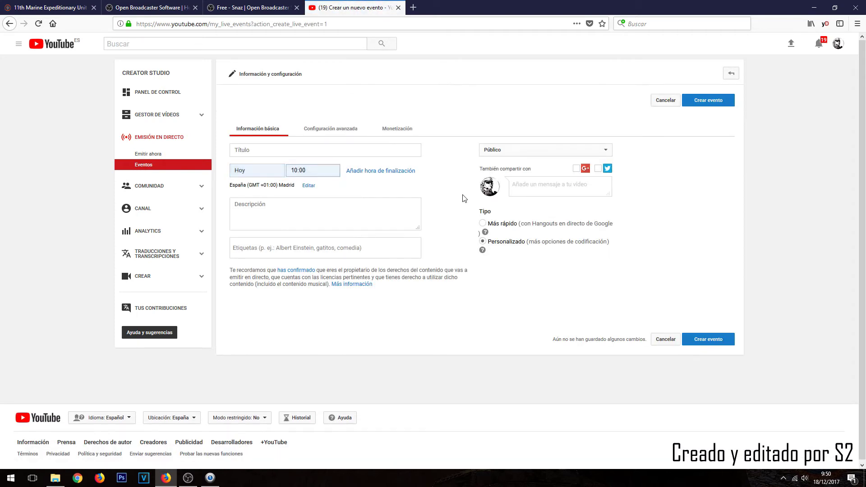
pyautogui.click(298, 153)
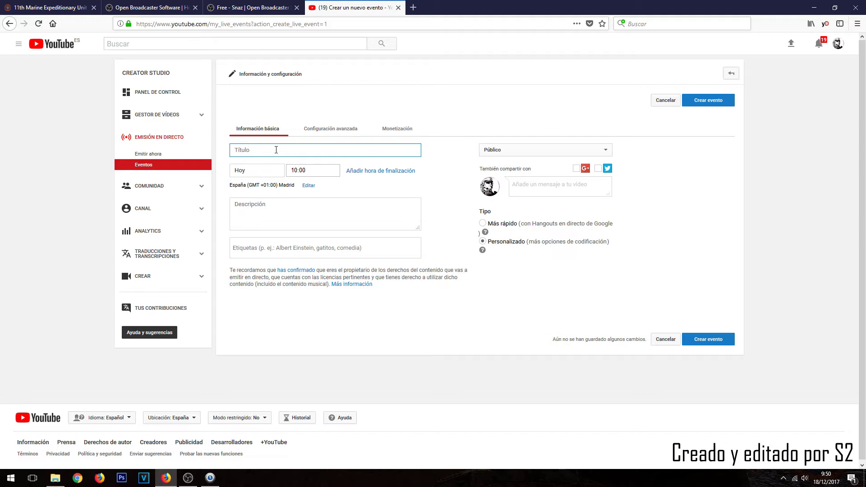
# - Open the video manager in a new tab and the Op. Night Blow video's edit page in another tab
pyautogui.rightClick(167, 118)
pyautogui.click(206, 122)
pyautogui.click(456, 7)
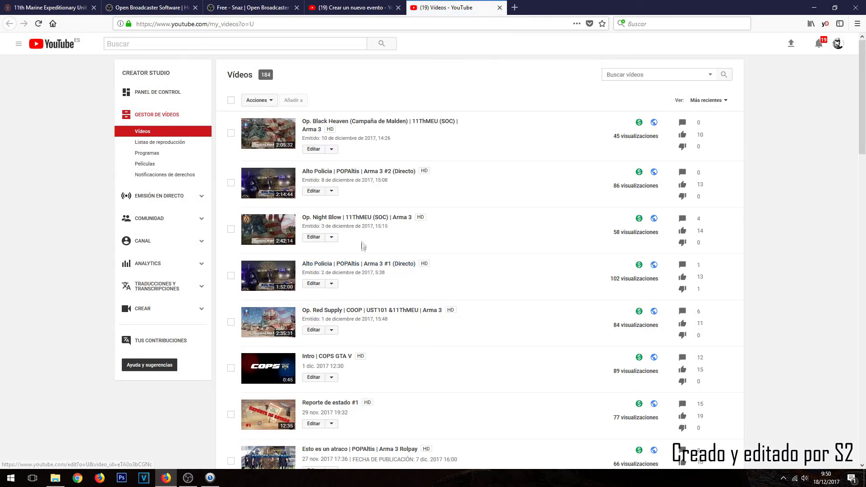
pyautogui.rightClick(360, 219)
pyautogui.click(379, 225)
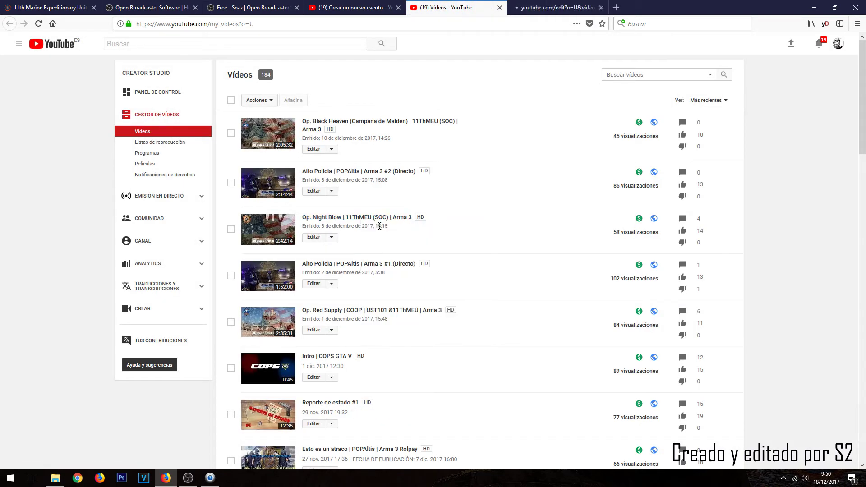
pyautogui.click(568, 5)
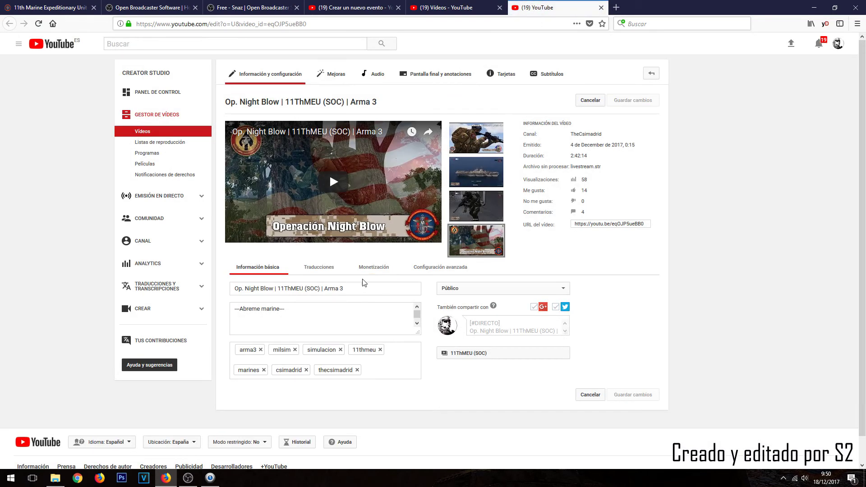
# - Copy the Op. Night Blow video's full title and return to the new event form
pyautogui.scroll(-1, 364, 279)
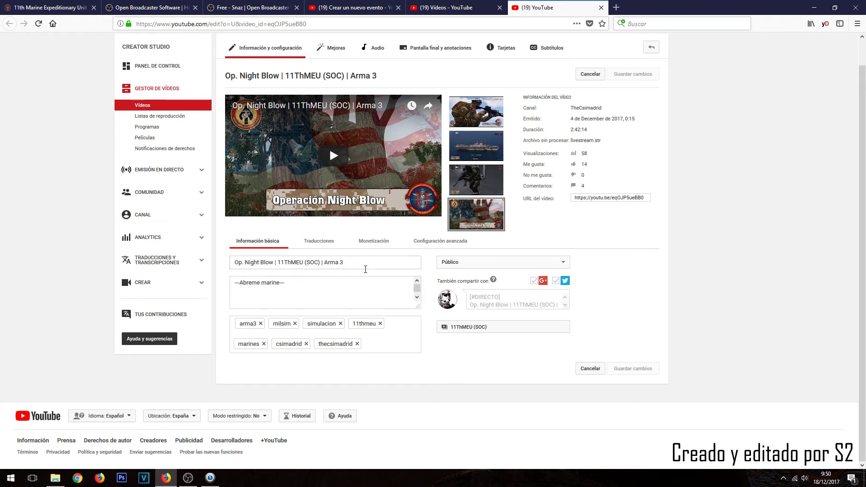
pyautogui.moveTo(360, 264); pyautogui.dragTo(197, 266)
pyautogui.hotkey('ctrl', 'c')
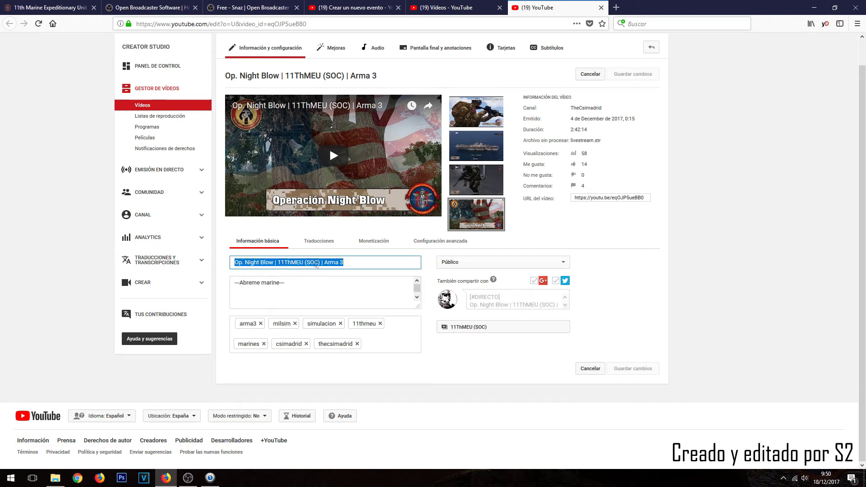
pyautogui.click(359, 6)
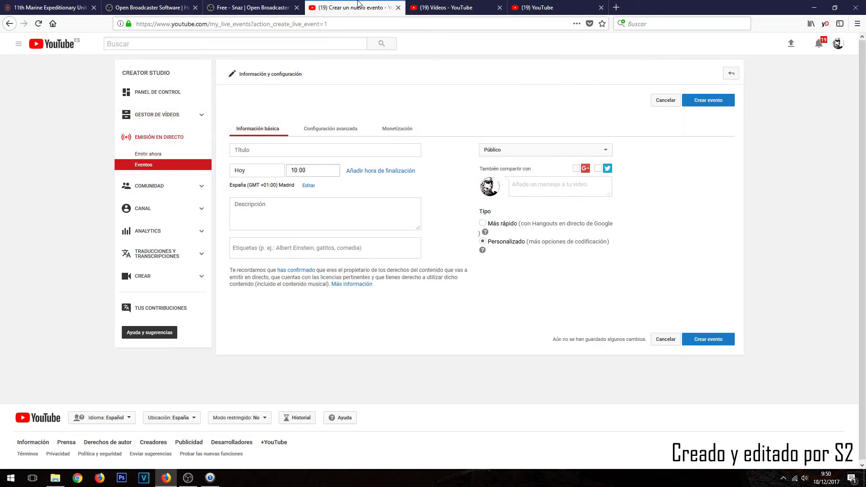
pyautogui.click(537, 7)
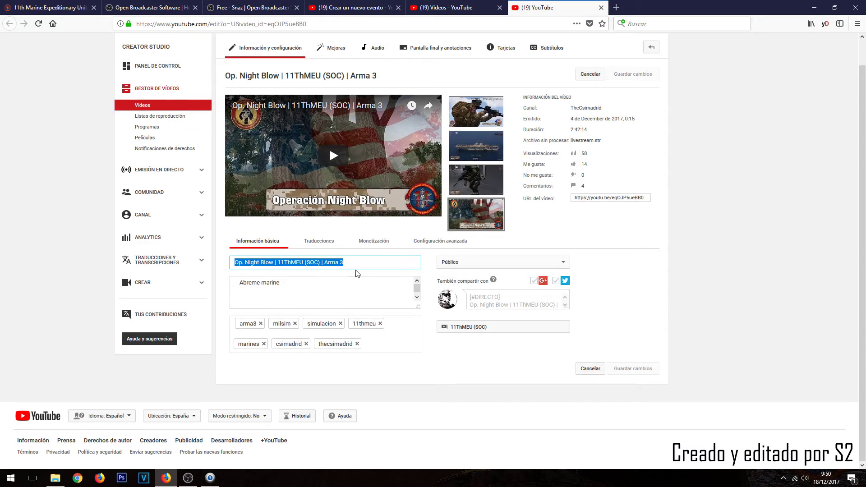
pyautogui.click(357, 7)
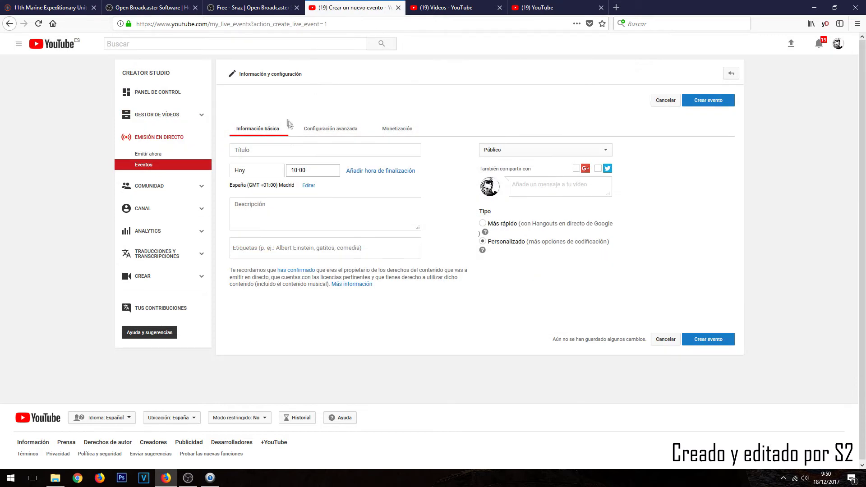
# - Paste the copied title into the new event and change it to "Op. Prueba | 11ThMEU (SOC) | Arma 3"
pyautogui.click(281, 149)
pyautogui.hotkey('ctrl', 'v')
pyautogui.moveTo(275, 150); pyautogui.dragTo(250, 146)
pyautogui.write('Prueba')
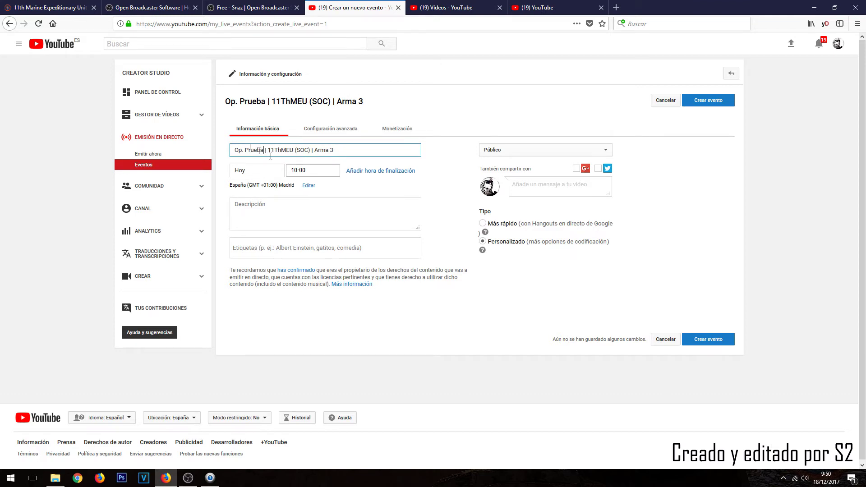
# - Enlarge the event's description box and check the privacy options, keeping Público
pyautogui.moveTo(417, 228); pyautogui.dragTo(418, 291)
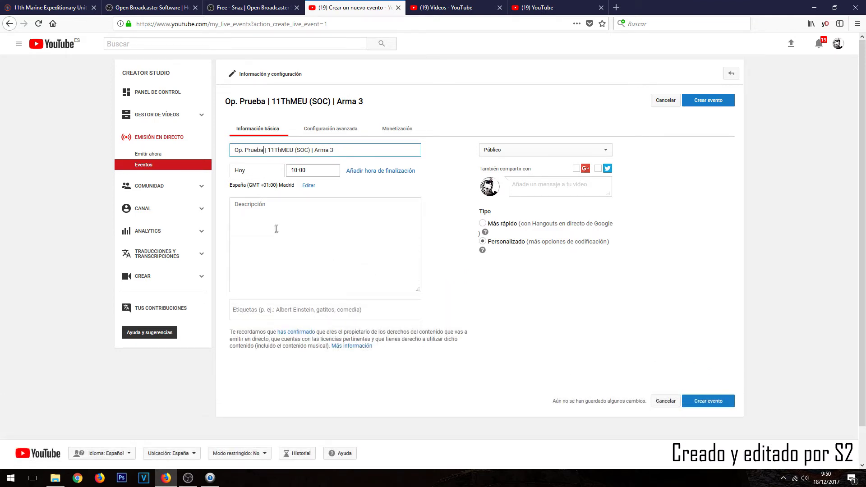
pyautogui.click(250, 263)
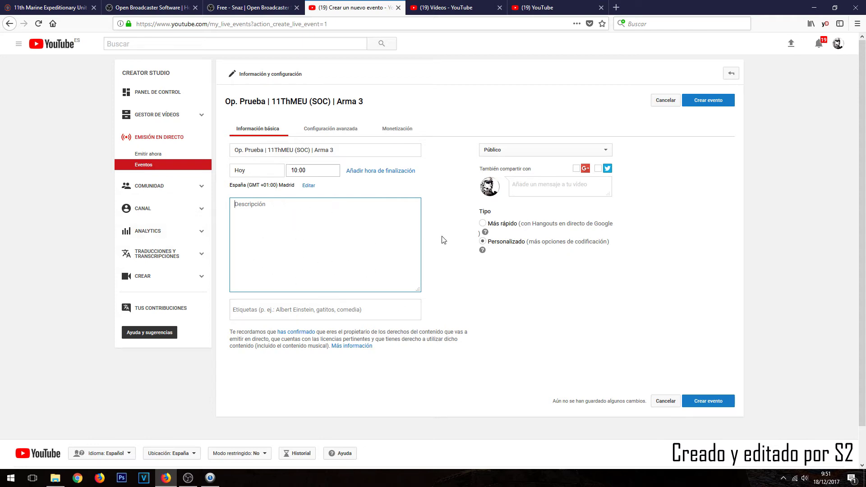
pyautogui.click(519, 149)
pyautogui.click(520, 150)
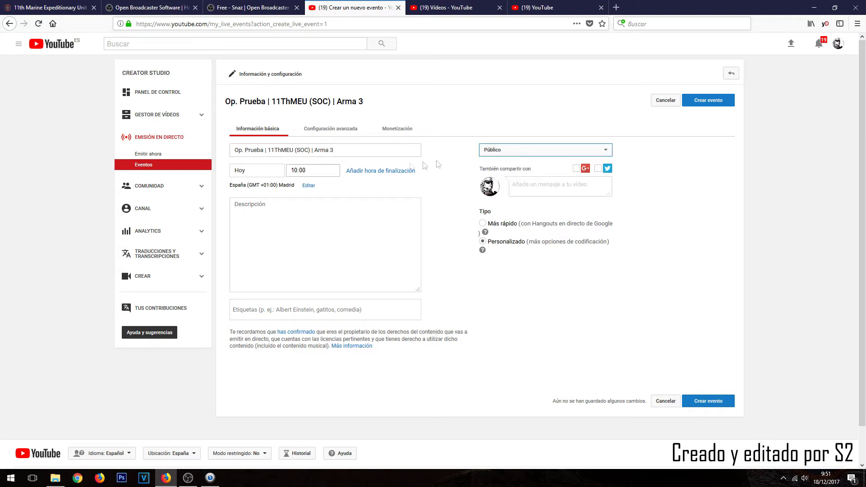
# - Set the event's start to 24 December 2017 at 21:30
pyautogui.click(264, 169)
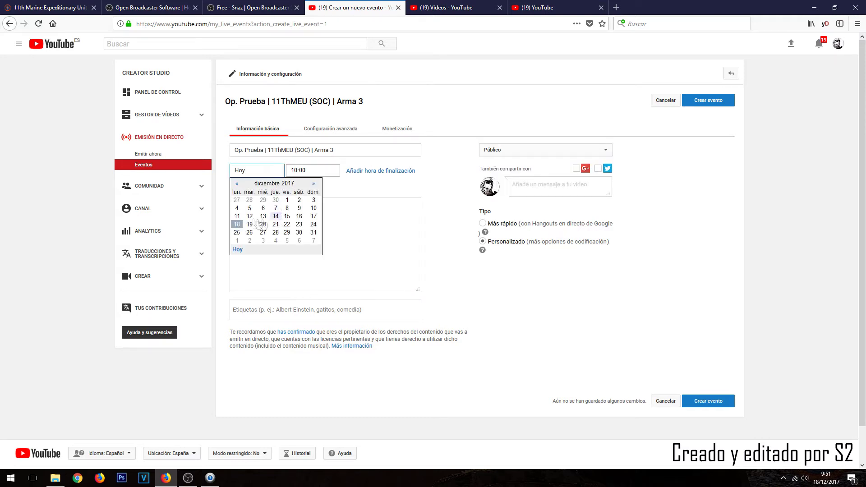
pyautogui.click(313, 224)
pyautogui.click(319, 173)
pyautogui.scroll(-8, 321, 225)
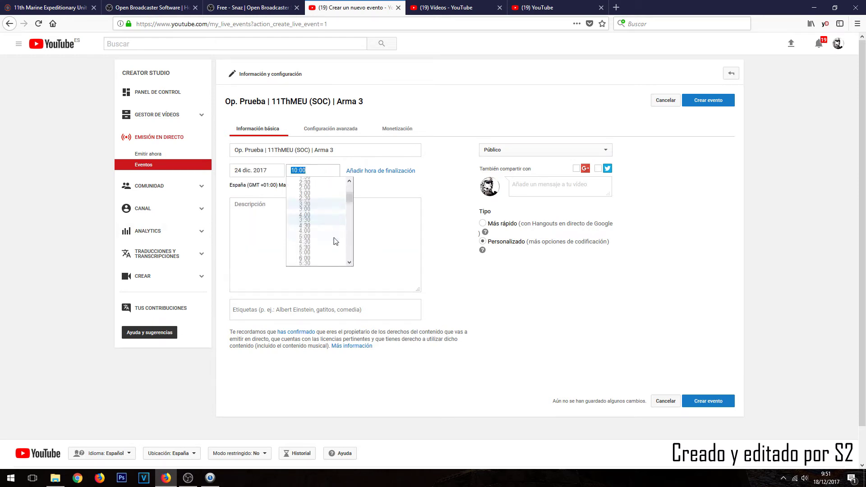
pyautogui.click(320, 218)
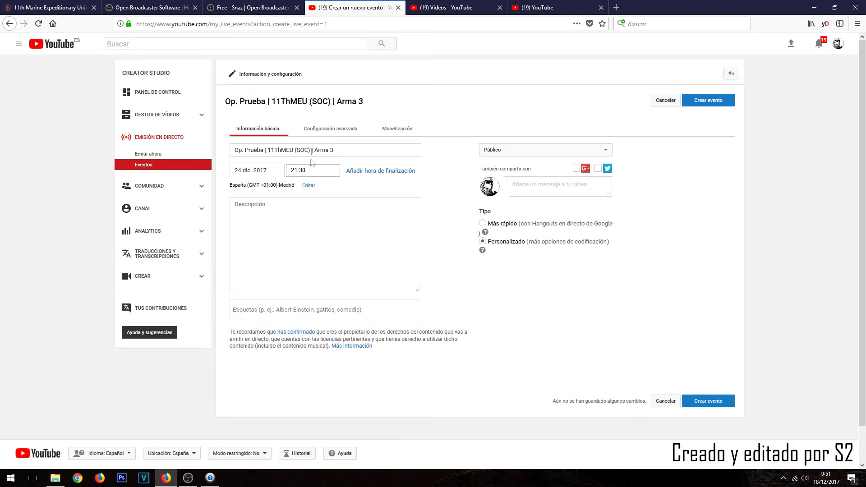
# - Change the event's start time to 21:34
pyautogui.click(310, 171)
pyautogui.click(311, 171)
pyautogui.press('BackSpace')
pyautogui.write('4')
pyautogui.click(436, 169)
pyautogui.scroll(-1, 313, 245)
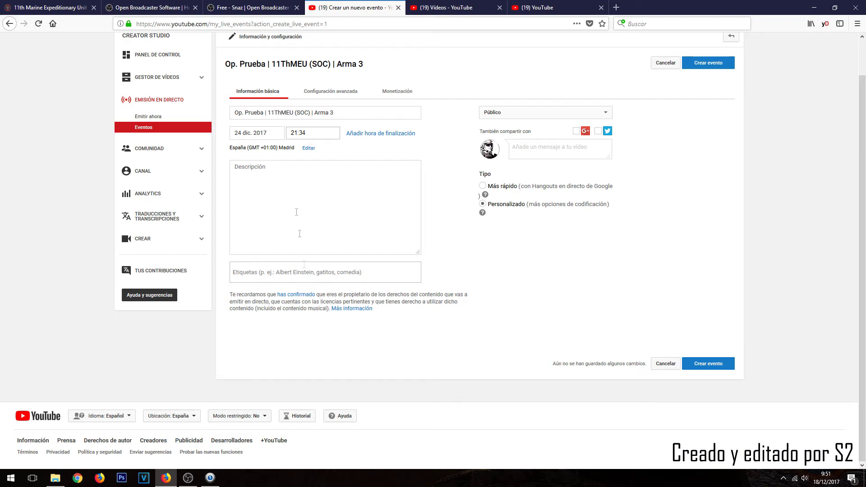
# - Set the event's start date to today, 18 December 2017, and its start time to 10:00
pyautogui.click(265, 134)
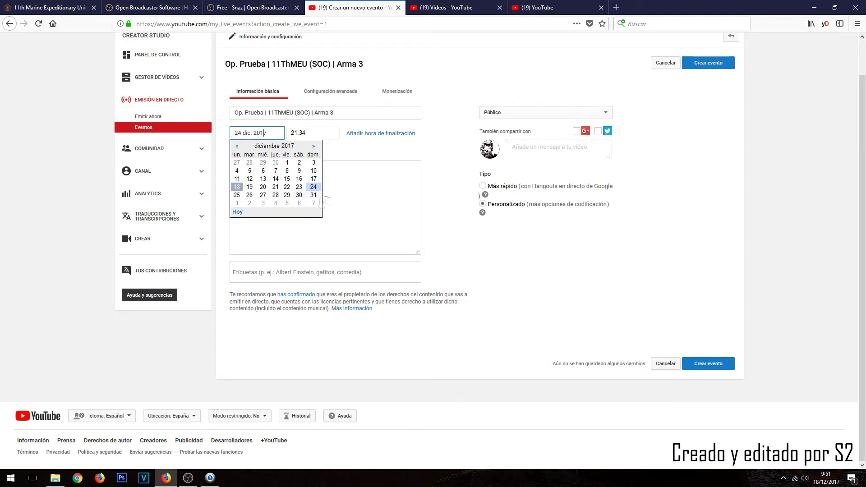
pyautogui.click(235, 187)
pyautogui.click(313, 133)
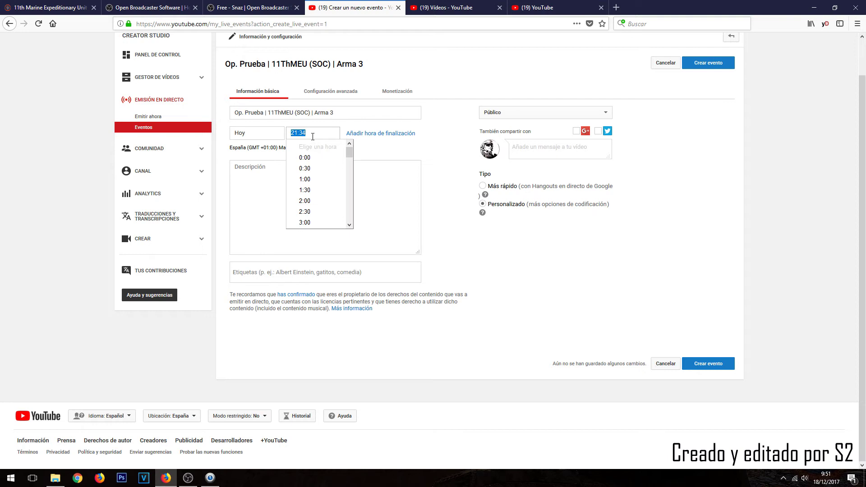
pyautogui.scroll(-1, 319, 183)
pyautogui.scroll(-3, 318, 180)
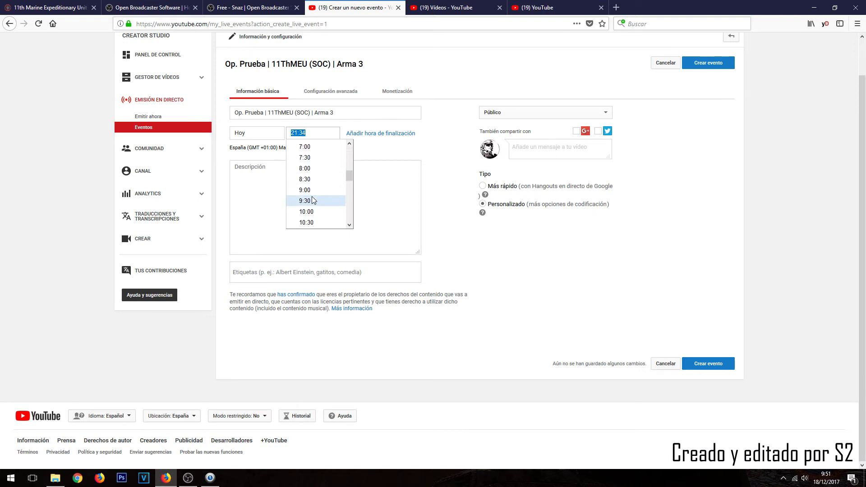
pyautogui.click(311, 212)
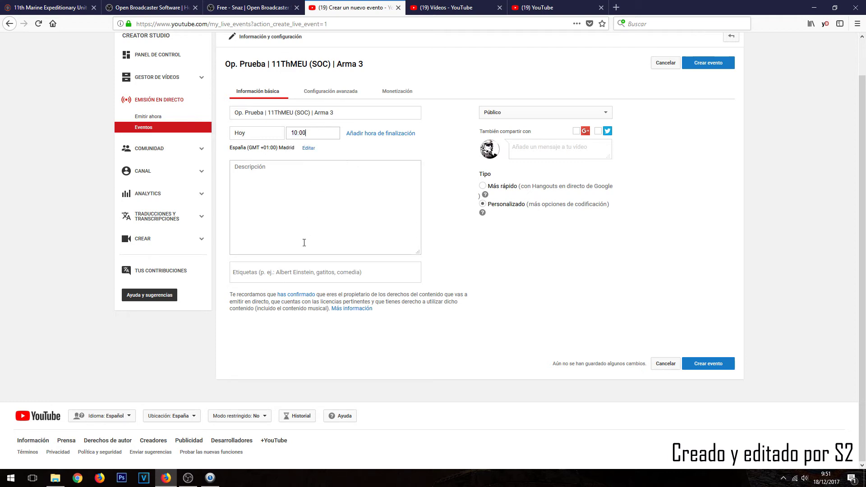
# - Enter "descripcion" as the event's description and add the tag "aram3"
pyautogui.click(279, 191)
pyautogui.write('descripcion')
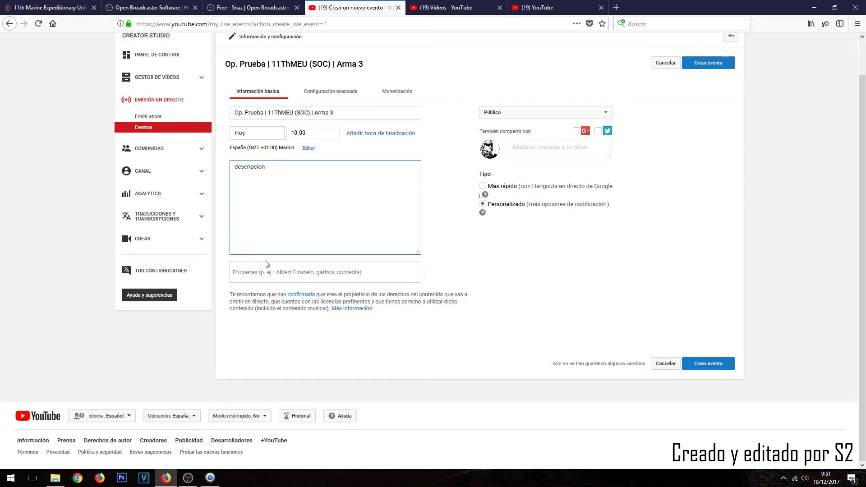
pyautogui.click(266, 265)
pyautogui.write('aram3')
pyautogui.press('Return')
pyautogui.scroll(2, 515, 190)
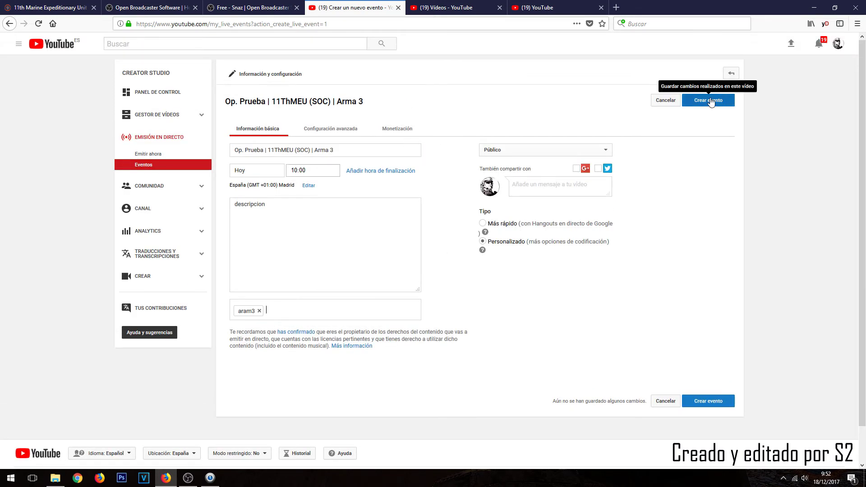
# - Enable Google+ and Twitter sharing for the event to view the message field, and disable both again
pyautogui.click(576, 170)
pyautogui.click(599, 168)
pyautogui.click(523, 182)
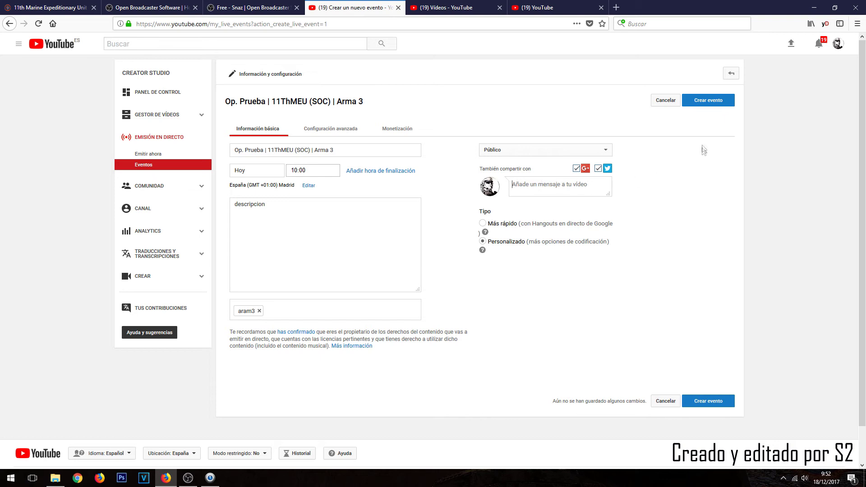
pyautogui.click(578, 170)
pyautogui.click(599, 169)
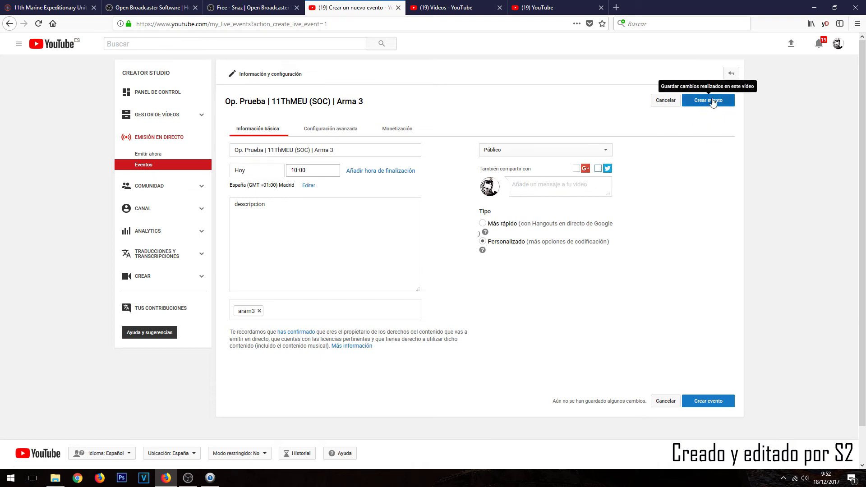
# - Set the event's privacy to Oculto and create the event
pyautogui.click(594, 151)
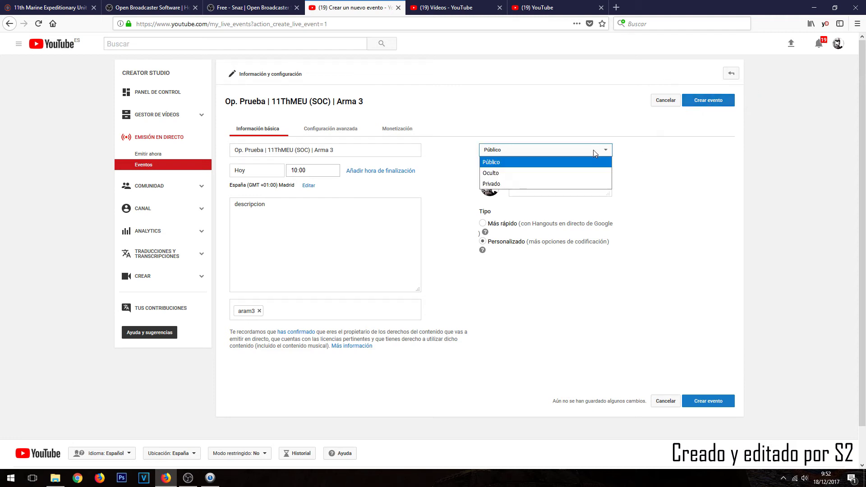
pyautogui.click(551, 175)
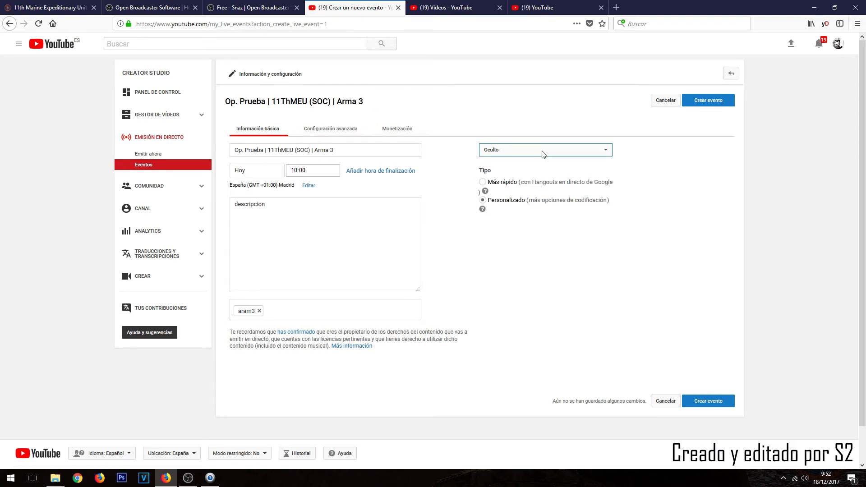
pyautogui.click(718, 106)
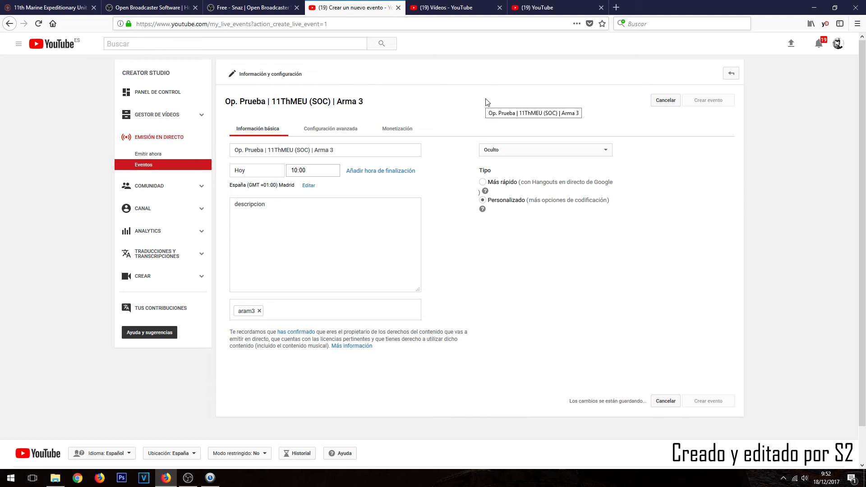
pyautogui.click(600, 150)
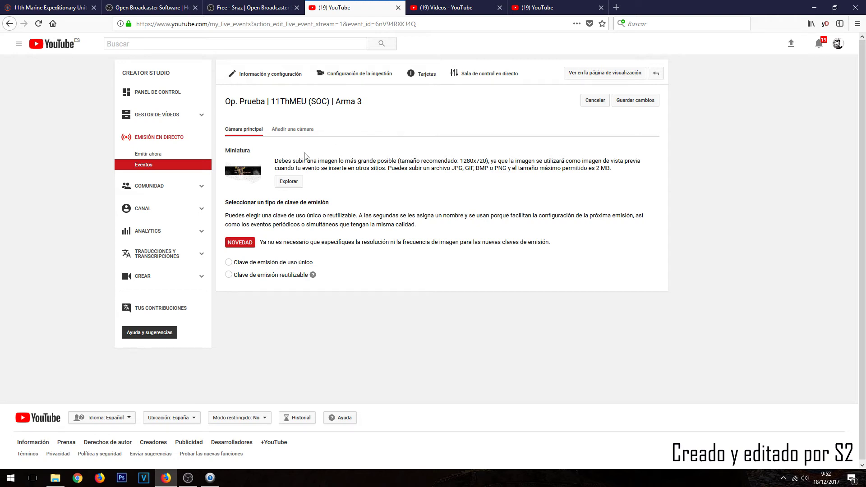
# - Upload the "op red supply" image from the Marines 11Th folder as the main camera's thumbnail
pyautogui.click(291, 189)
pyautogui.scroll(-5, 323, 167)
pyautogui.scroll(-6, 323, 167)
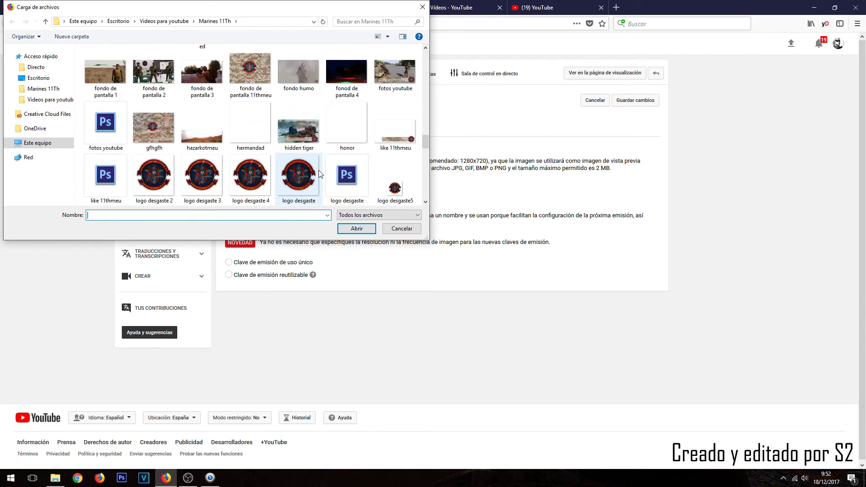
pyautogui.scroll(-6, 320, 174)
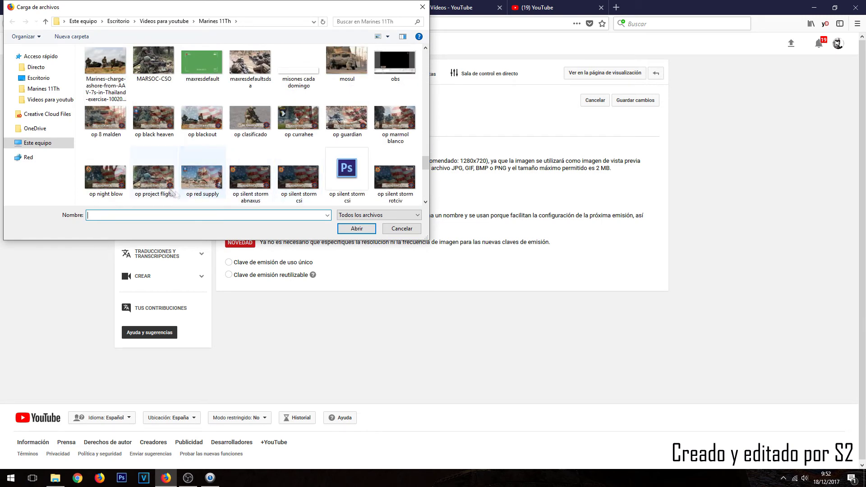
pyautogui.click(202, 178)
pyautogui.click(347, 232)
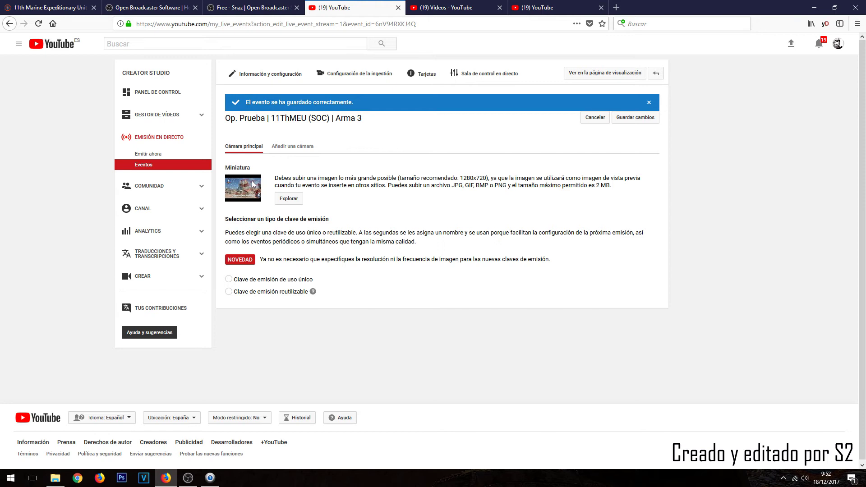
# - Add a second camera to the event and remove it again
pyautogui.click(294, 149)
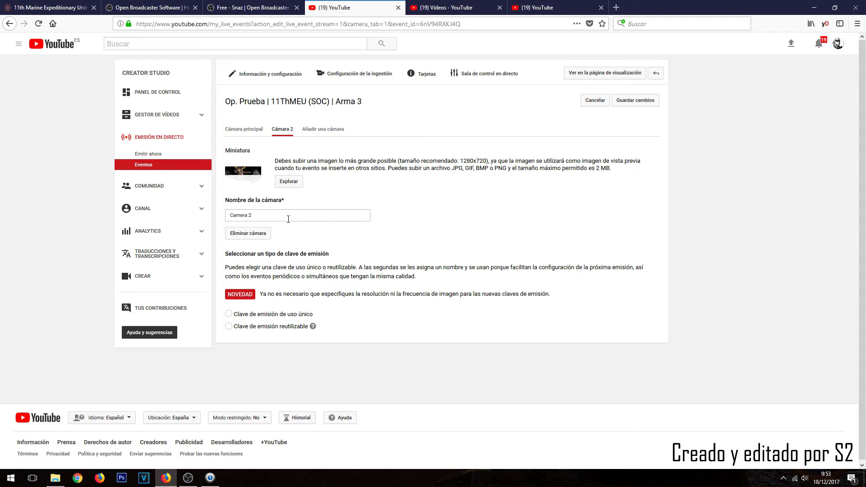
pyautogui.click(246, 236)
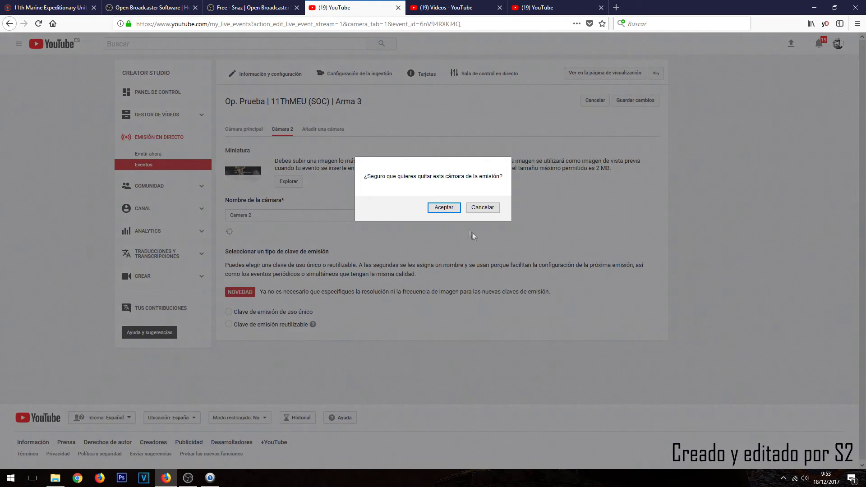
pyautogui.click(446, 209)
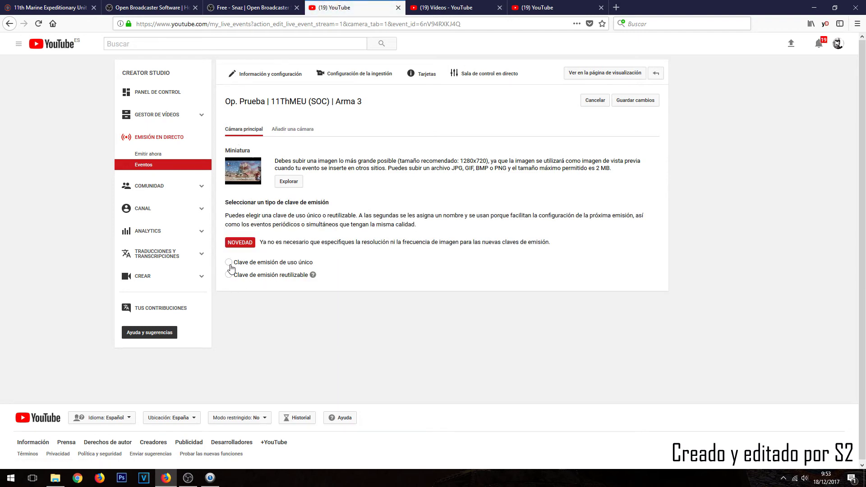
# - Choose the single-use stream key type (Clave de emisión de uso único) for the main camera and select the stream name
pyautogui.click(229, 268)
pyautogui.scroll(-2, 232, 267)
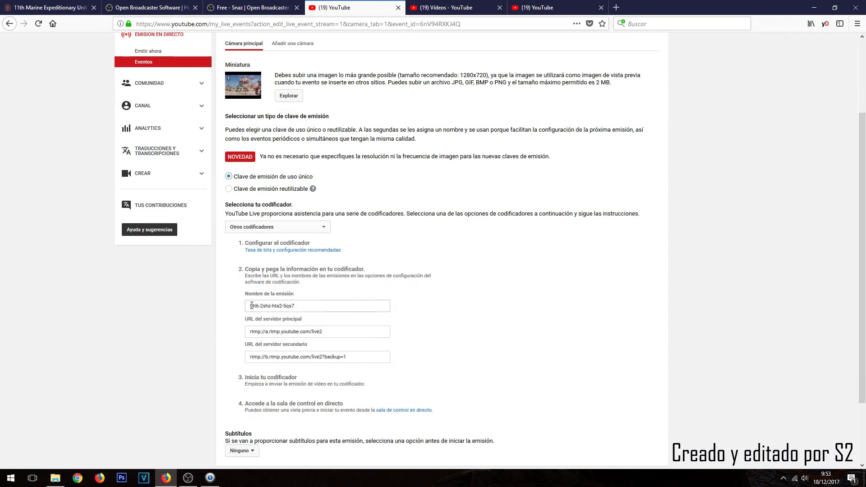
pyautogui.moveTo(307, 310); pyautogui.dragTo(204, 310)
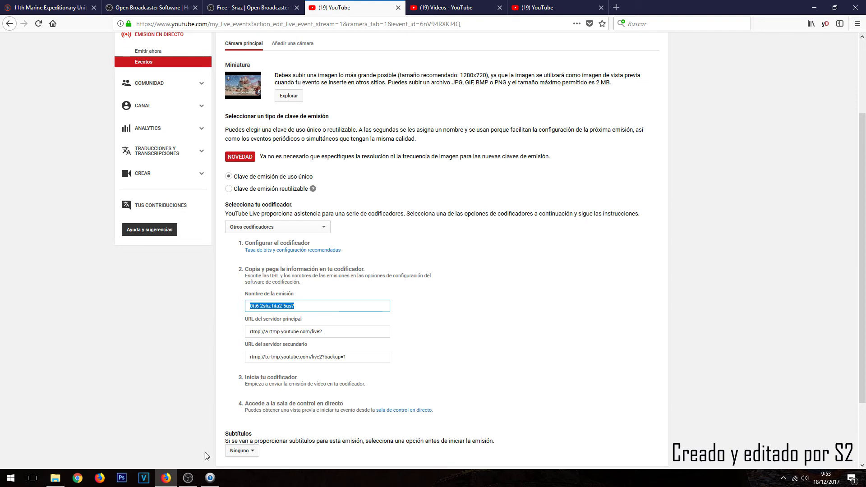
# - Open the Emision settings in OBS, and copy the event's stream name from the YouTube page
pyautogui.click(189, 477)
pyautogui.click(758, 326)
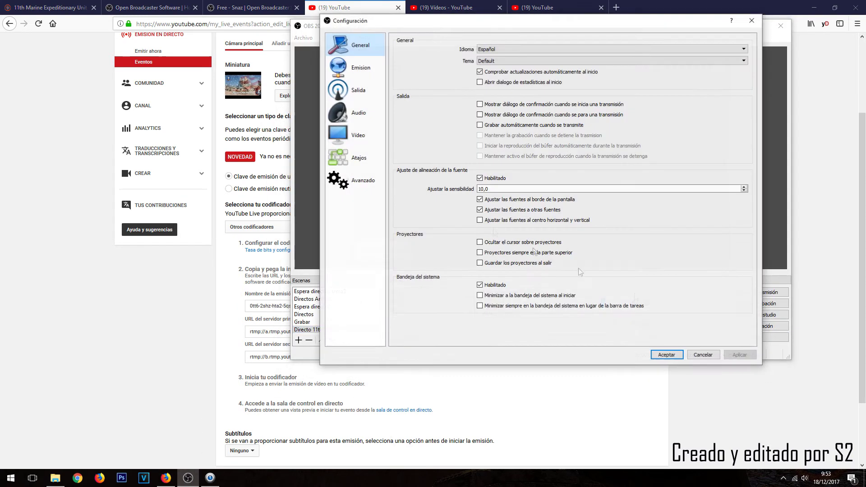
pyautogui.click(360, 67)
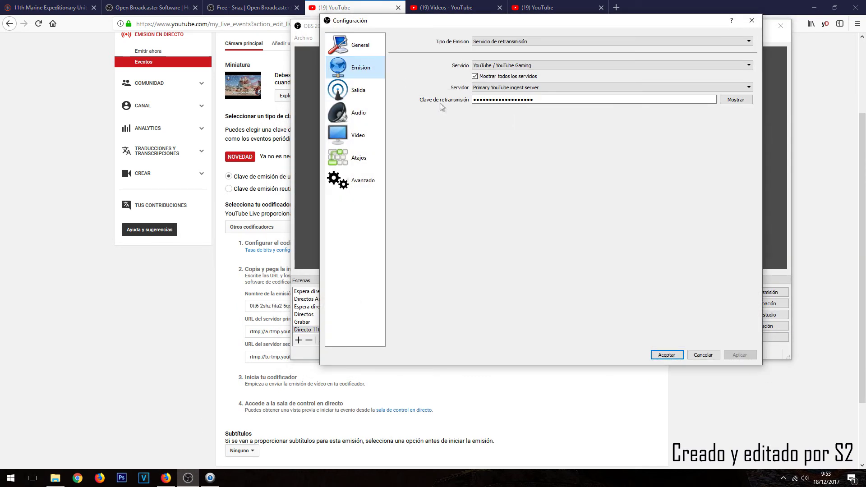
pyautogui.click(135, 371)
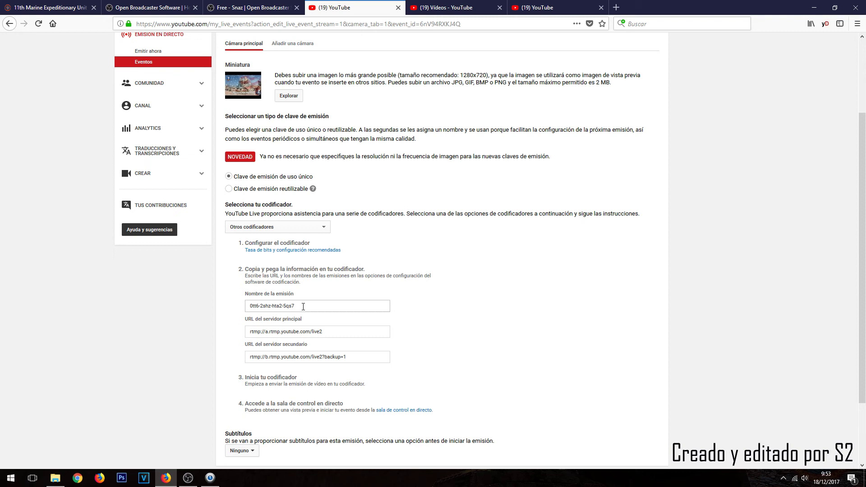
pyautogui.click(304, 306)
pyautogui.hotkey('ctrl', 'c')
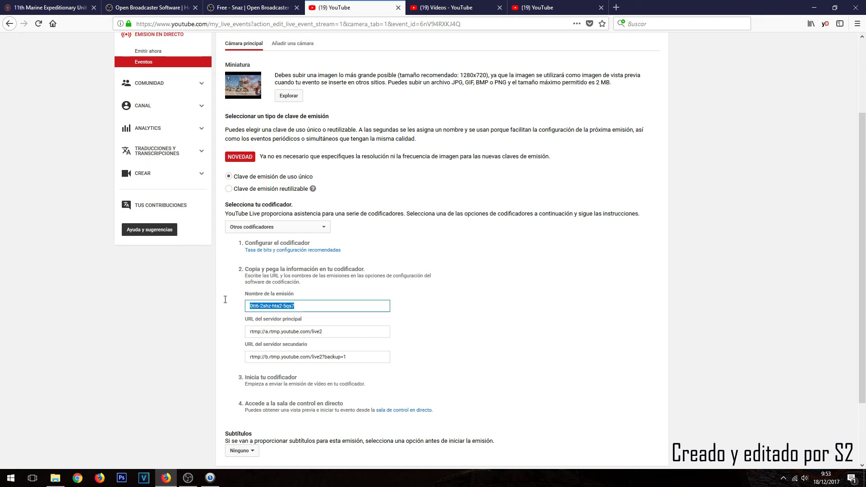
# - Reveal the stream key in OBS's Emision settings, replace it with the copied stream key, and apply the settings
pyautogui.click(188, 478)
pyautogui.click(732, 101)
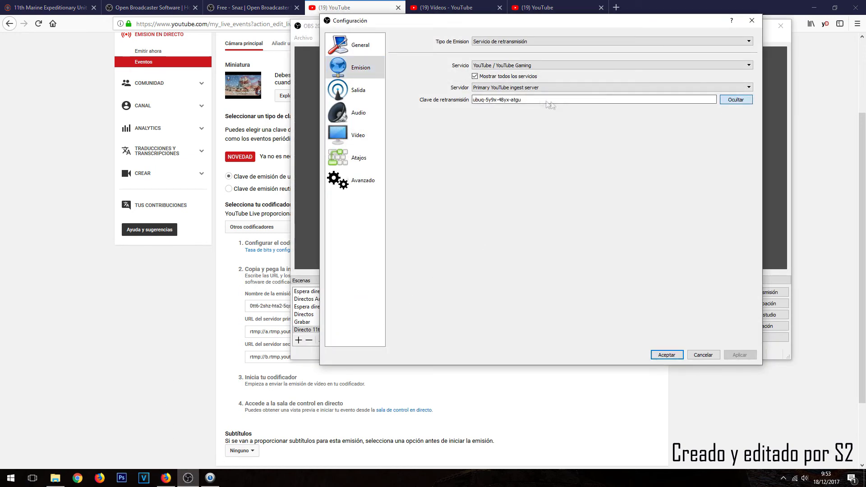
pyautogui.moveTo(519, 101); pyautogui.dragTo(408, 107)
pyautogui.hotkey('ctrl', 'v')
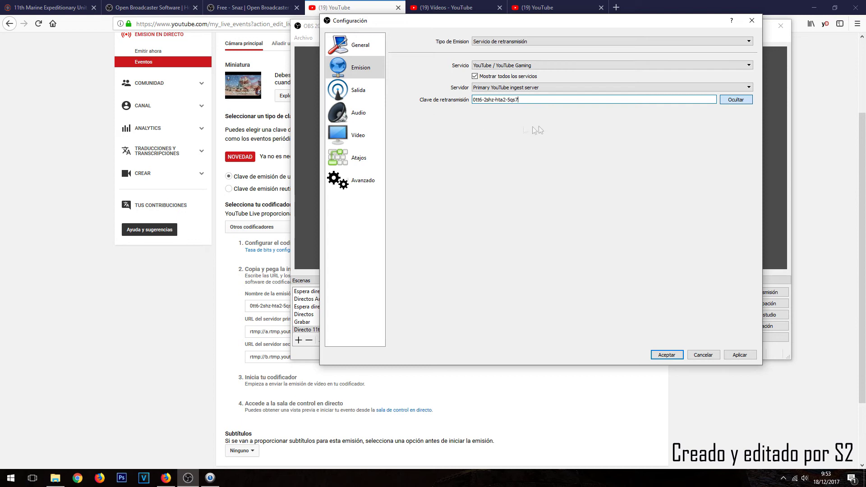
pyautogui.click(728, 356)
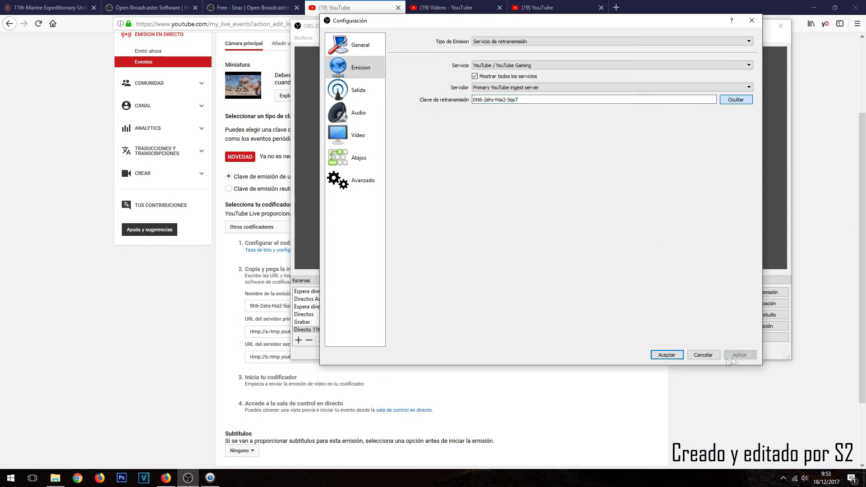
pyautogui.click(667, 355)
# - Save the event's ingestion settings in YouTube and open its live control room
pyautogui.click(797, 288)
pyautogui.scroll(3, 534, 261)
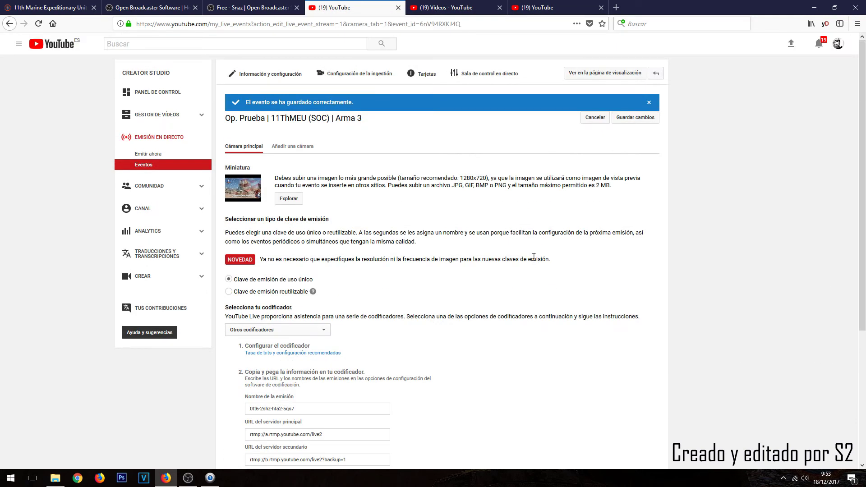
pyautogui.scroll(-5, 451, 221)
pyautogui.scroll(5, 419, 239)
pyautogui.click(638, 117)
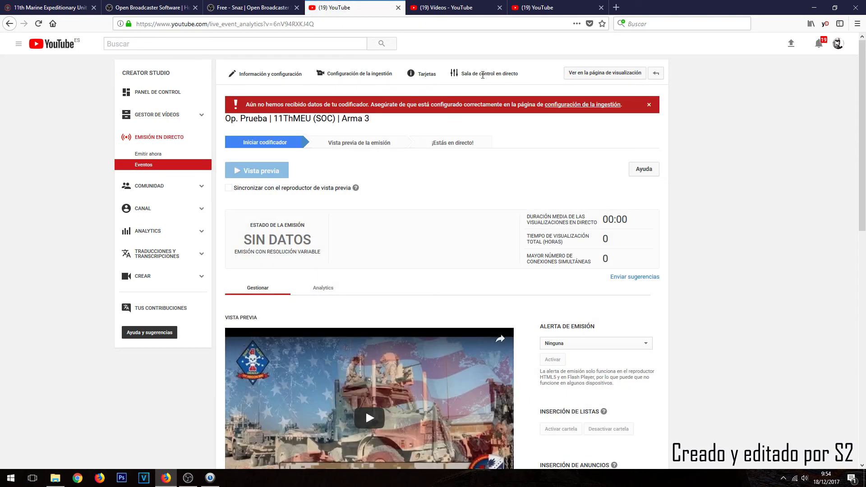
pyautogui.scroll(-3, 448, 179)
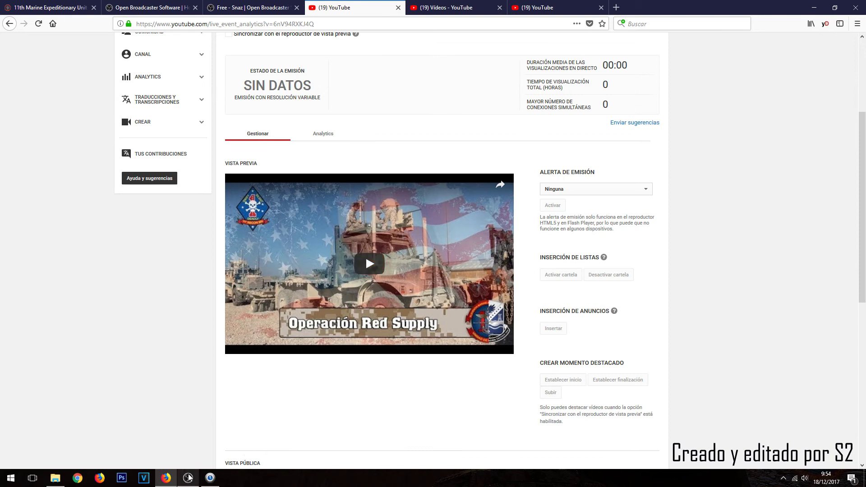
# - Start the stream in OBS and return to the event's control room in YouTube
pyautogui.click(189, 477)
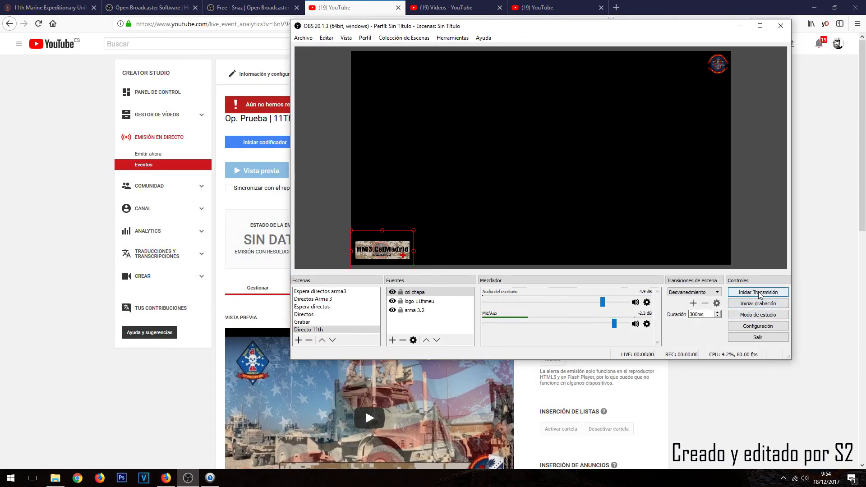
pyautogui.click(760, 294)
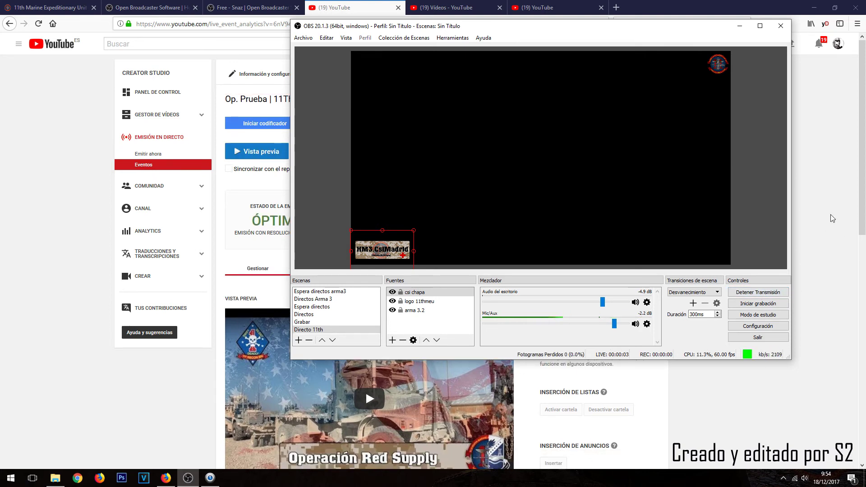
pyautogui.click(830, 215)
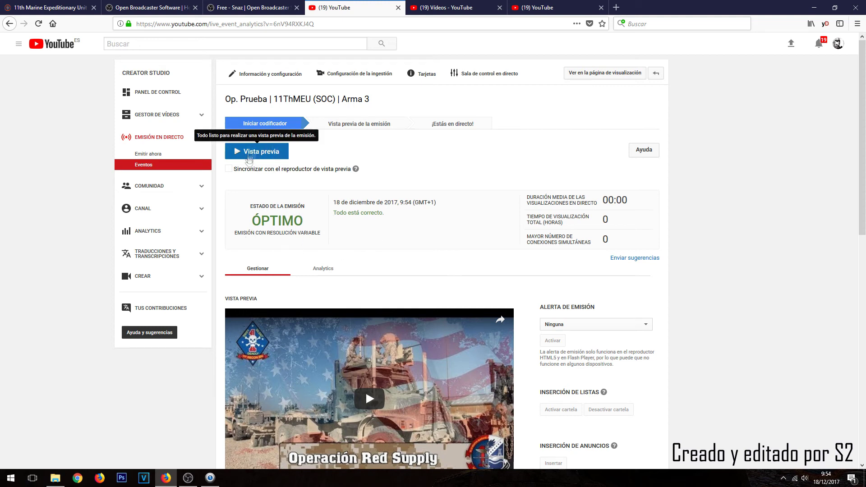
pyautogui.scroll(-1, 267, 160)
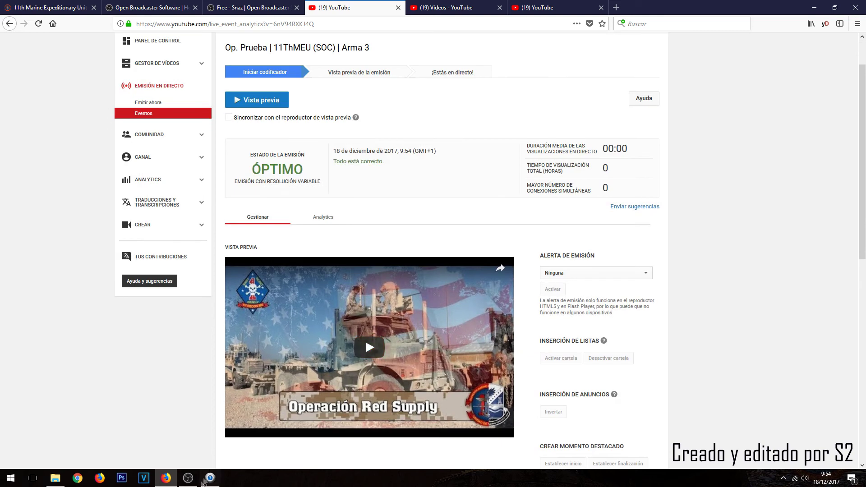
# - Stop the stream in OBS and go back to the event's control room in YouTube
pyautogui.hotkey('alt', 'Tab')
pyautogui.click(758, 293)
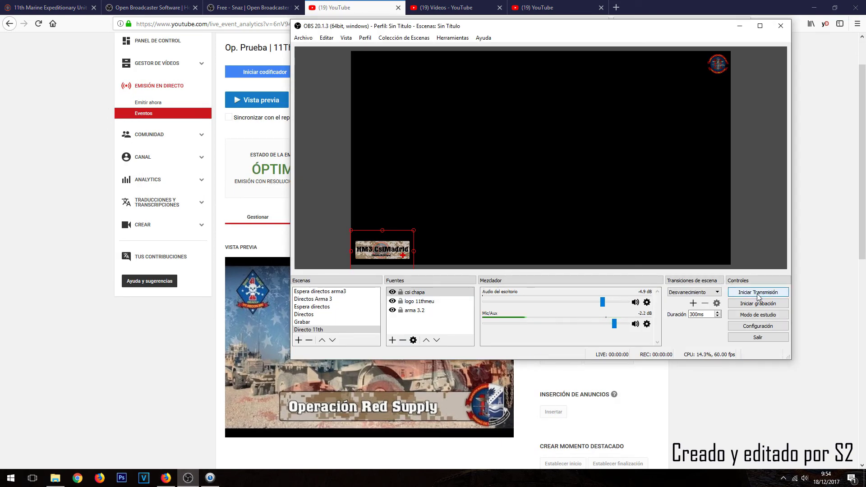
pyautogui.click(158, 346)
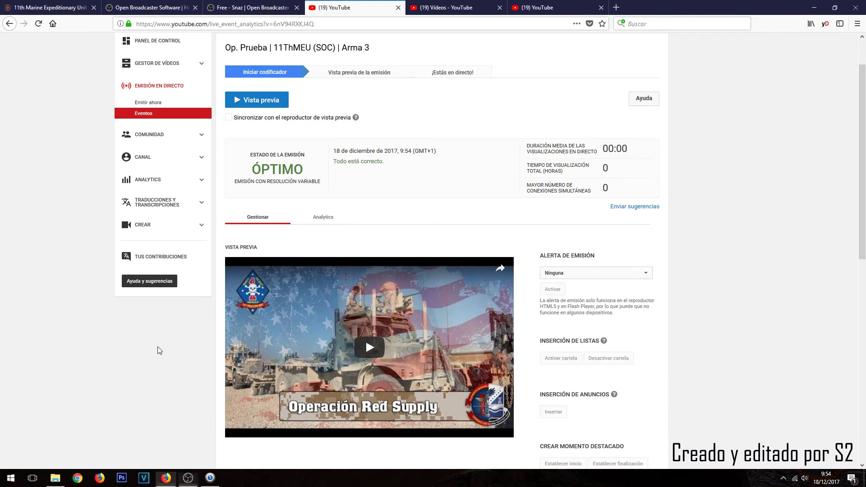
pyautogui.scroll(2, 395, 135)
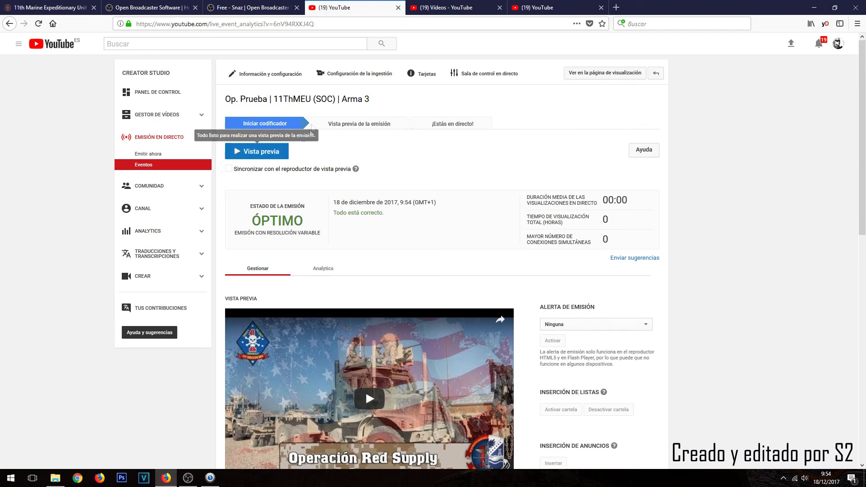
# - Start the OBS stream again and launch the event's preview (Vista previa) in the YouTube control room
pyautogui.click(188, 478)
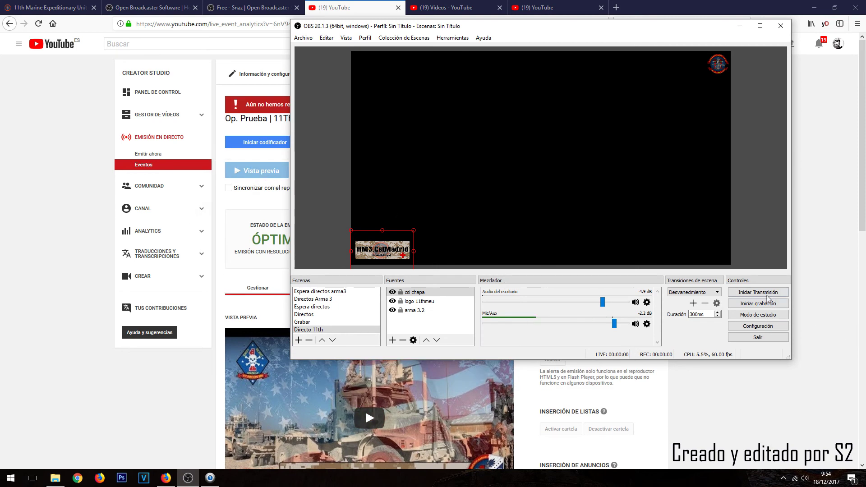
pyautogui.click(798, 282)
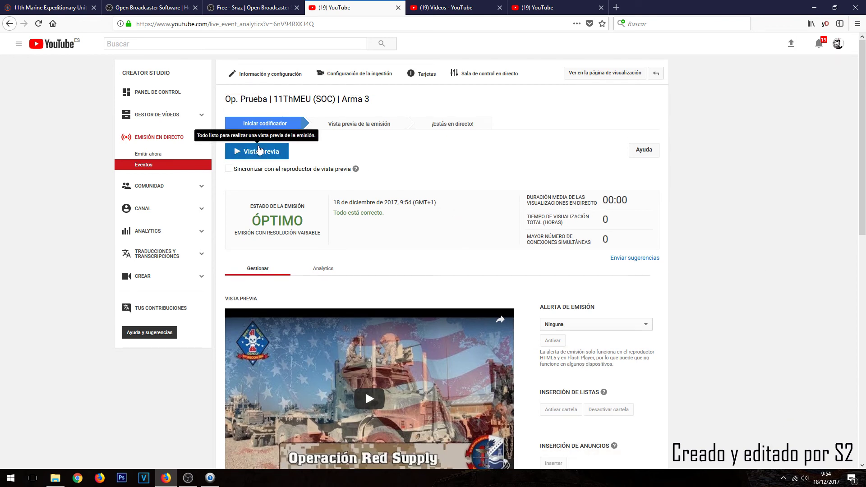
pyautogui.click(260, 151)
pyautogui.click(545, 206)
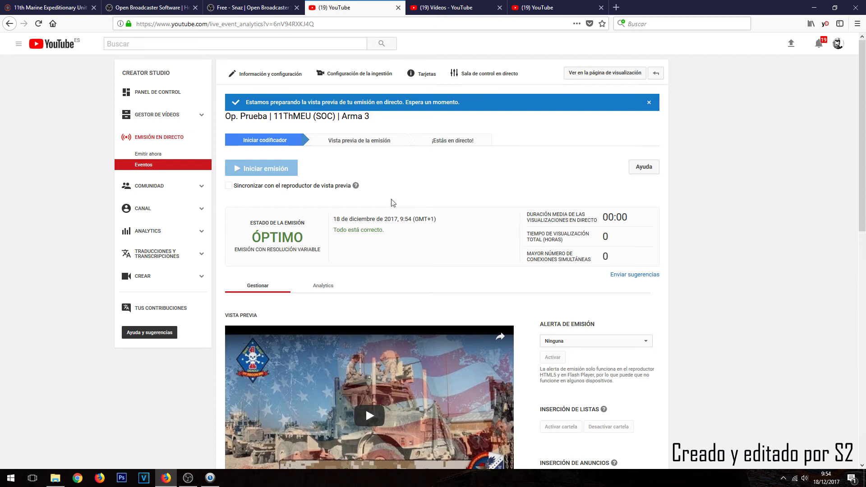
# - Close the two other open YouTube tabs, keeping the event's control room
pyautogui.click(499, 7)
pyautogui.click(500, 7)
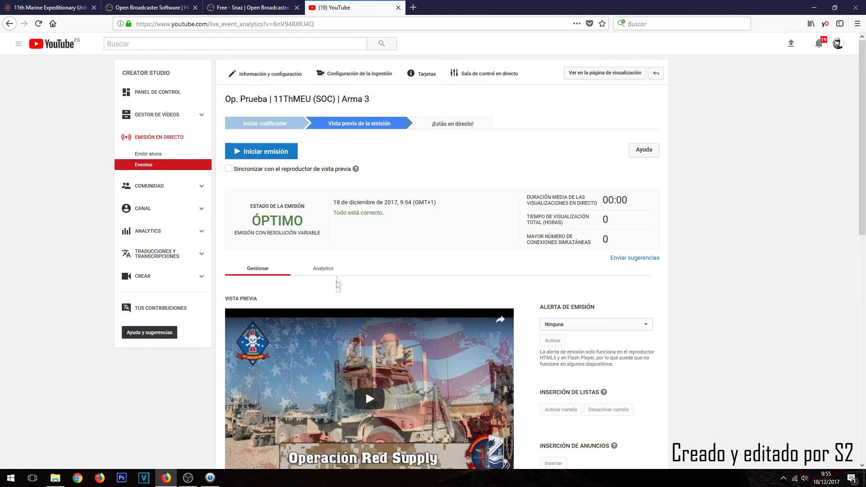
# - Examine the control room's preview, stream management options and live chat, and the event's Analytics viewer statistics
pyautogui.scroll(-5, 554, 322)
pyautogui.scroll(-3, 567, 364)
pyautogui.scroll(4, 567, 364)
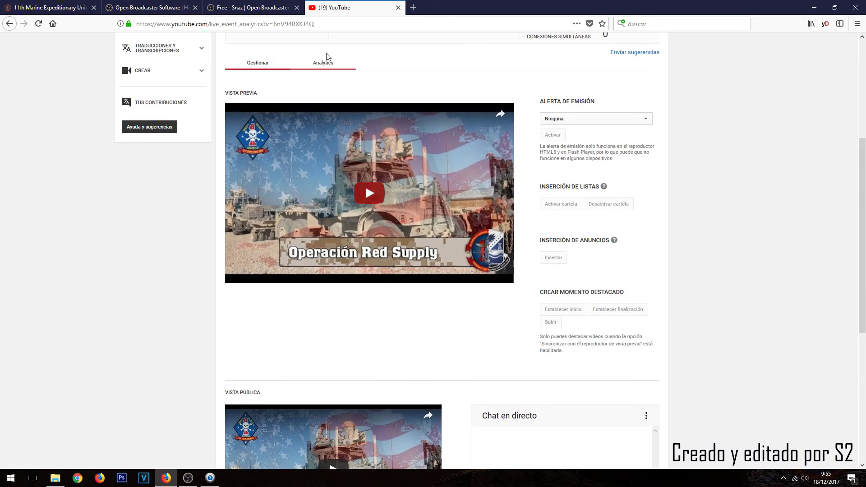
pyautogui.click(324, 63)
pyautogui.scroll(5, 406, 146)
pyautogui.scroll(-5, 368, 225)
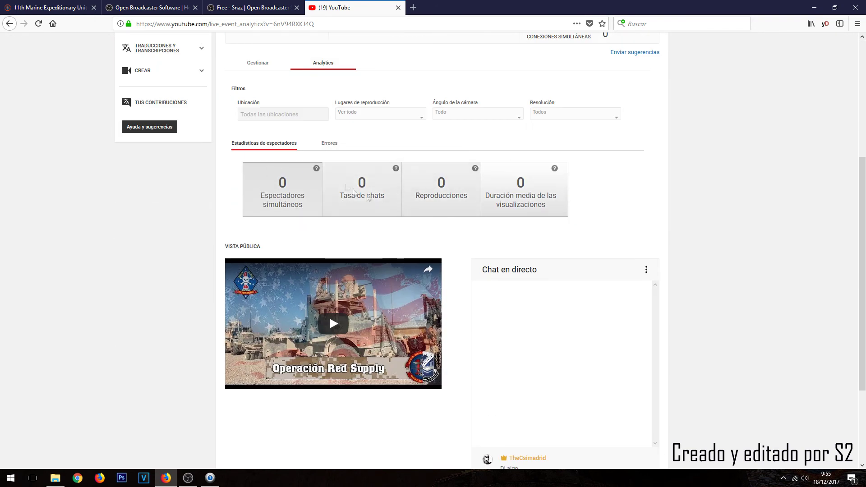
# - Post the message "hola" in the event's live chat
pyautogui.scroll(-3, 632, 208)
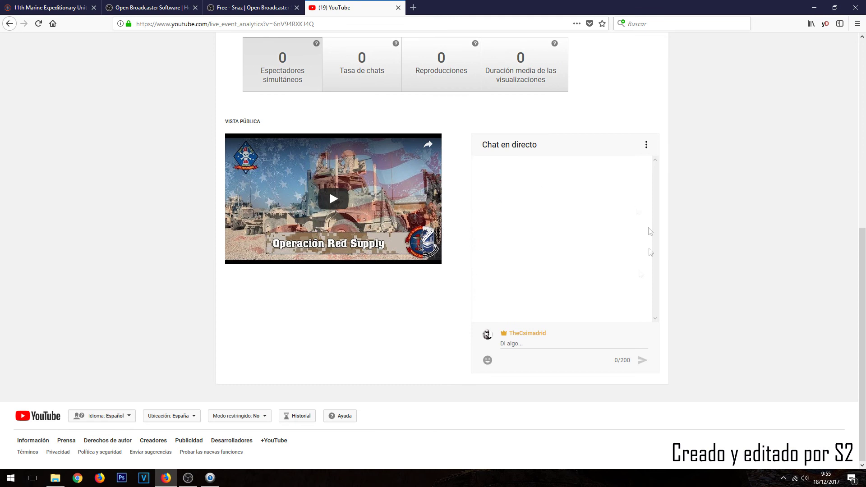
pyautogui.click(518, 341)
pyautogui.write('hola')
pyautogui.press('Return')
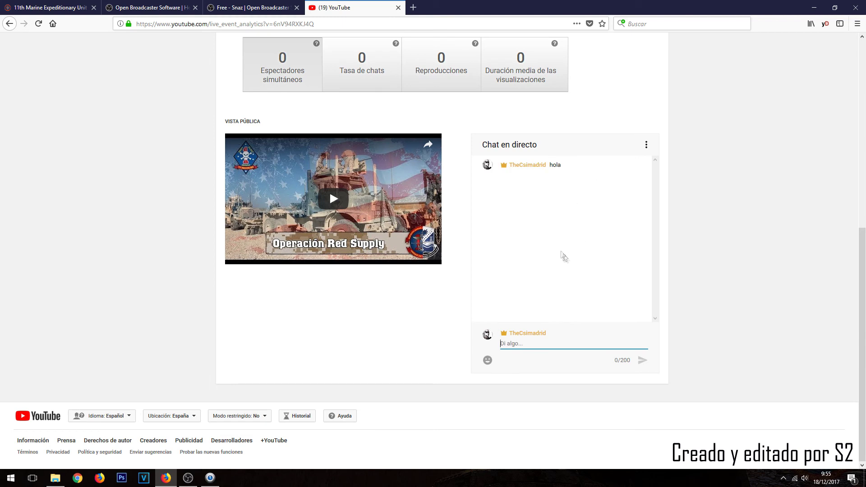
# - Start the event's live broadcast (Iniciar emisión) and accept the confirmation
pyautogui.scroll(10, 562, 262)
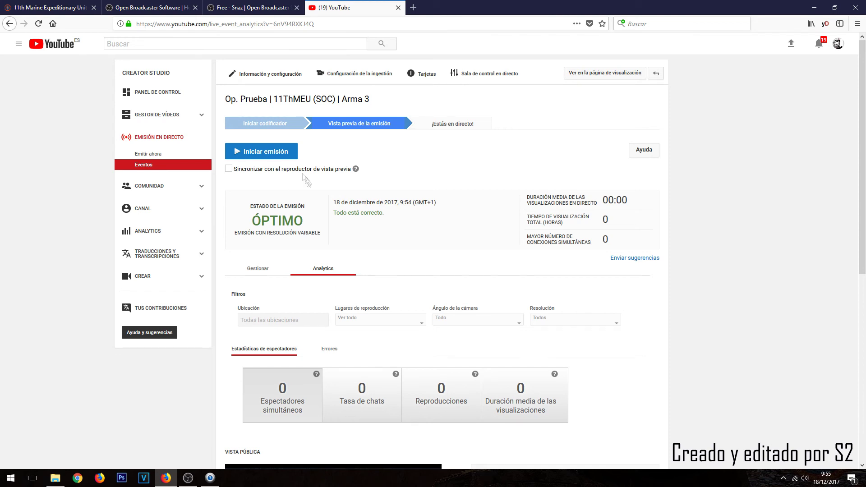
pyautogui.click(285, 154)
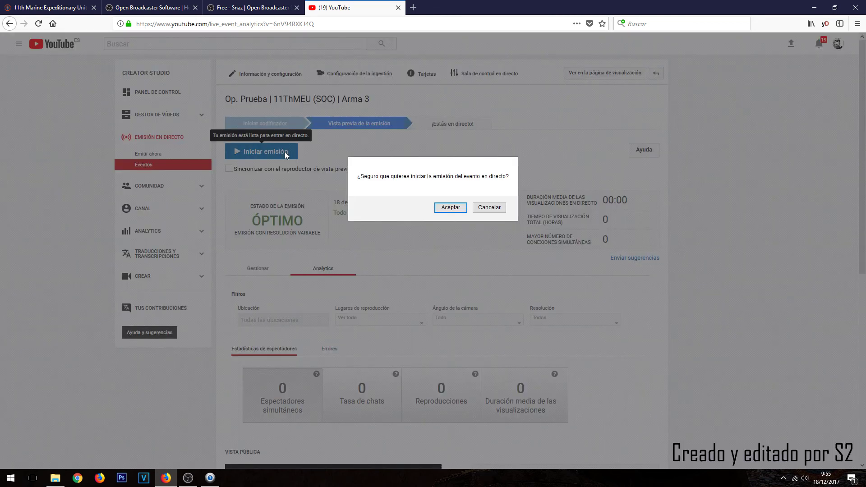
pyautogui.click(453, 208)
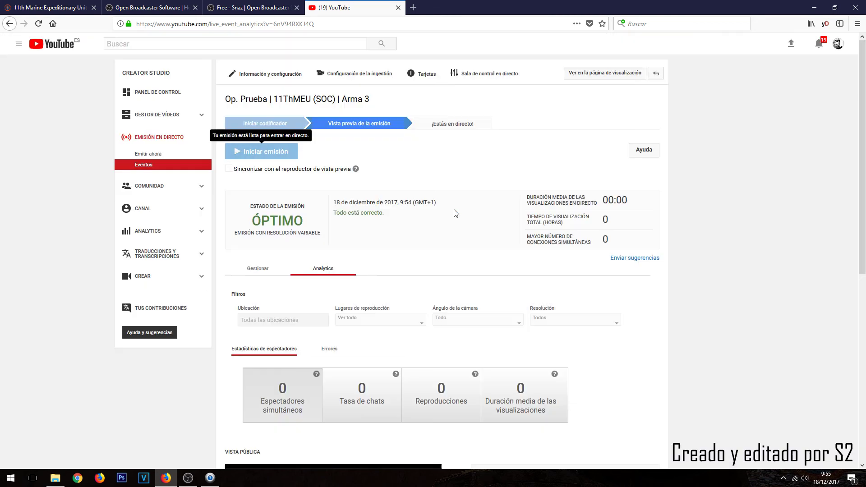
# - Play the event's public view (Vista pública) video in the control room
pyautogui.scroll(-4, 456, 213)
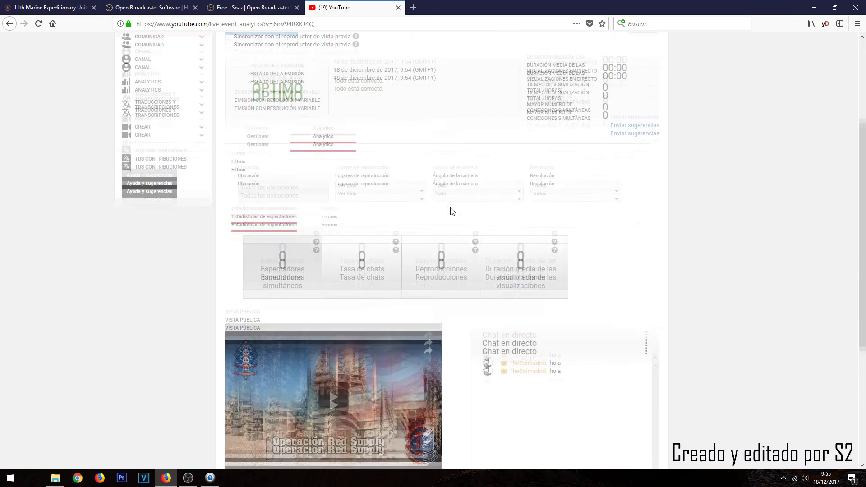
pyautogui.scroll(-5, 452, 212)
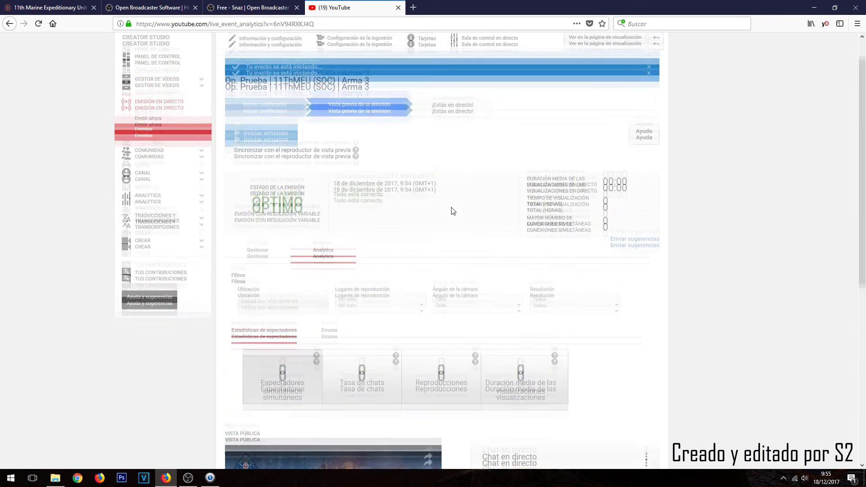
pyautogui.click(331, 237)
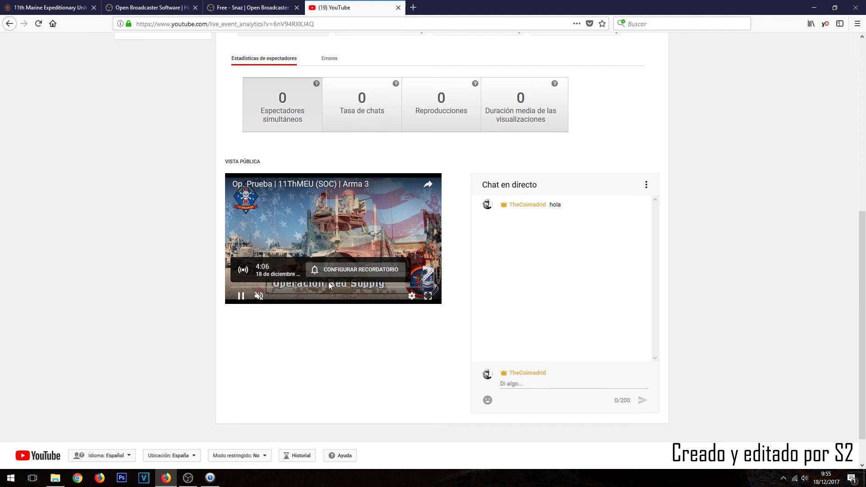
pyautogui.scroll(2, 310, 293)
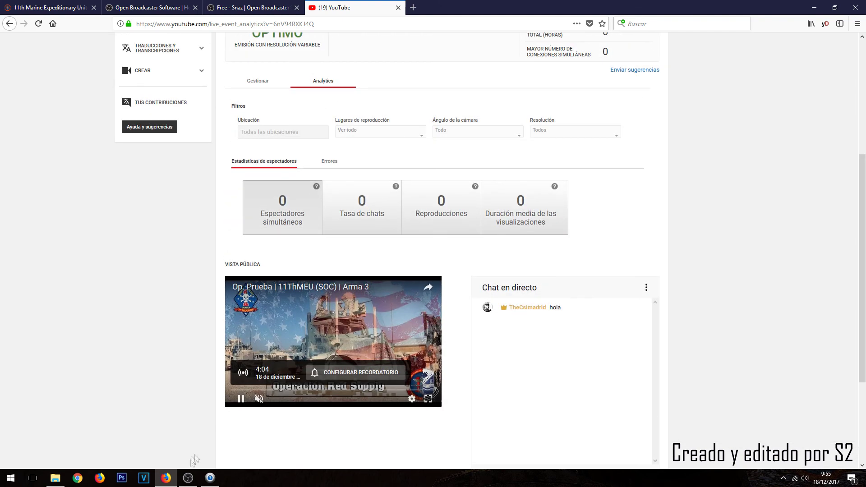
# - Check the running stream in OBS, then return to YouTube and inspect the event's viewer statistics and public view
pyautogui.click(188, 478)
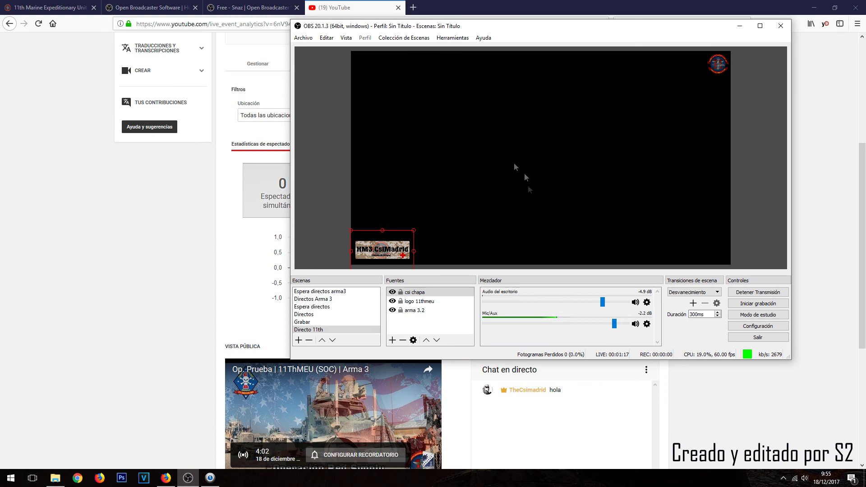
pyautogui.click(229, 263)
pyautogui.scroll(-2, 425, 246)
pyautogui.scroll(2, 351, 251)
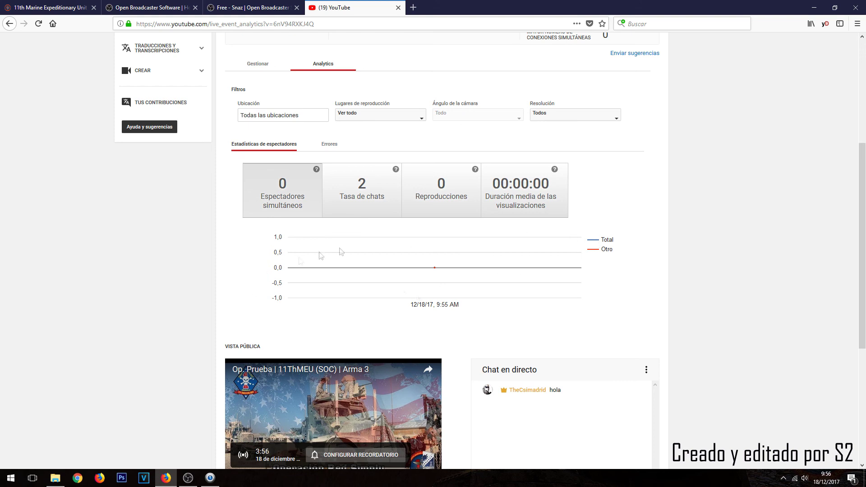
pyautogui.scroll(-3, 320, 245)
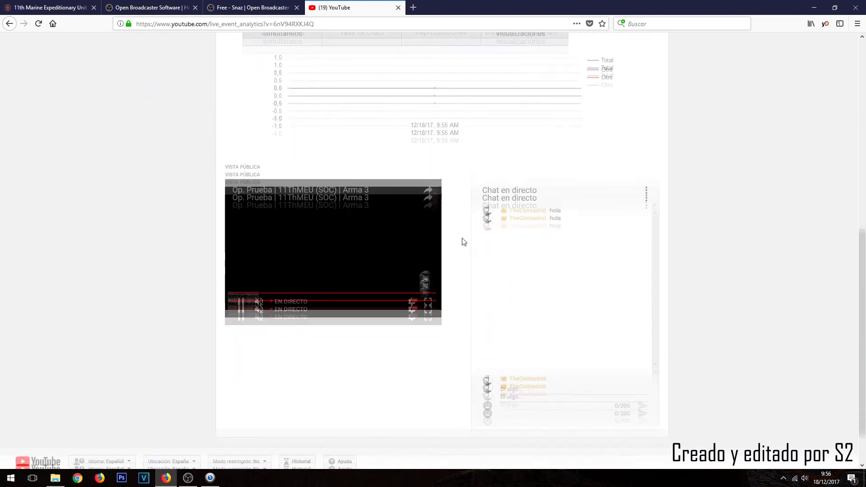
pyautogui.scroll(-2, 328, 293)
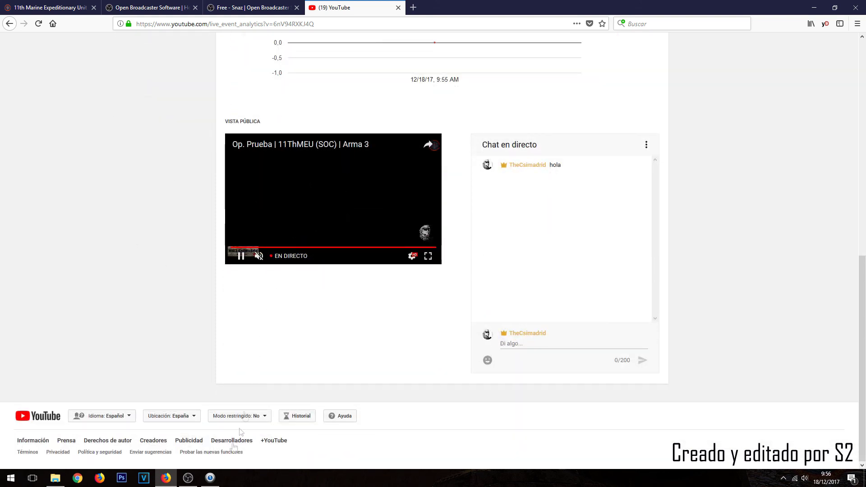
# - Switch the OBS stream to the scene "Espera directos arma3" and return to the YouTube control room
pyautogui.click(192, 482)
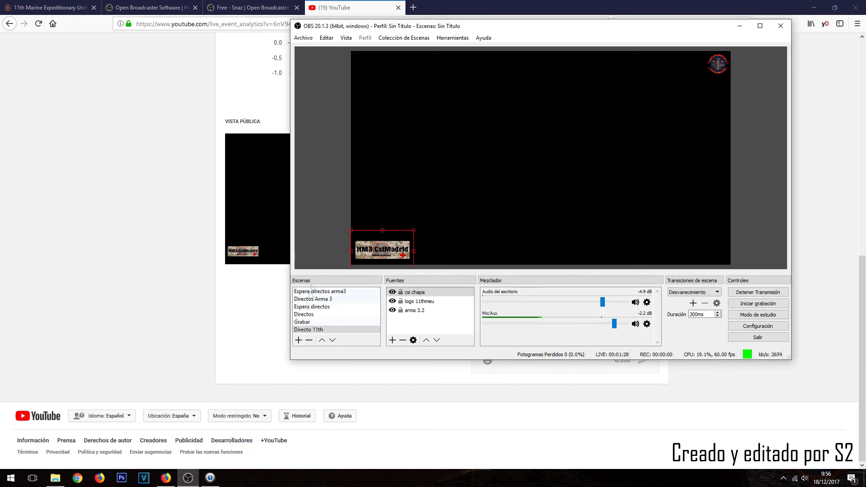
pyautogui.click(332, 299)
pyautogui.click(265, 307)
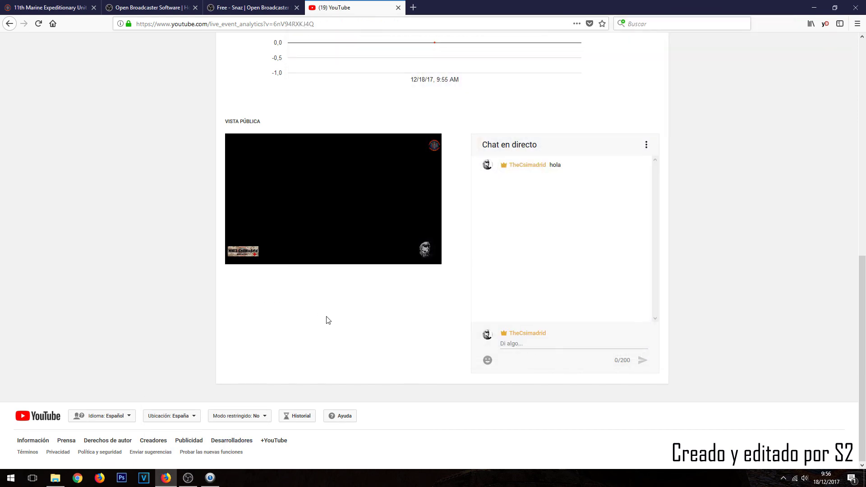
# - Watch the public view for the scene change and examine the live viewer statistics and chart
pyautogui.scroll(2, 328, 321)
pyautogui.scroll(3, 457, 252)
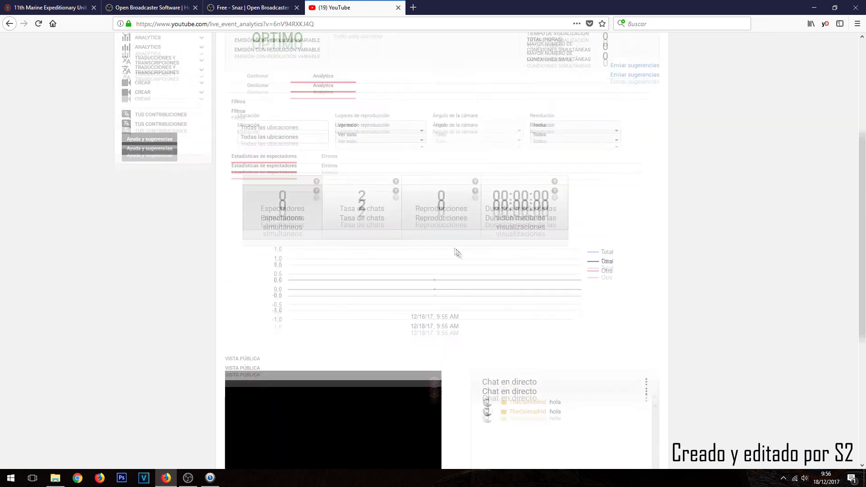
pyautogui.scroll(-4, 463, 259)
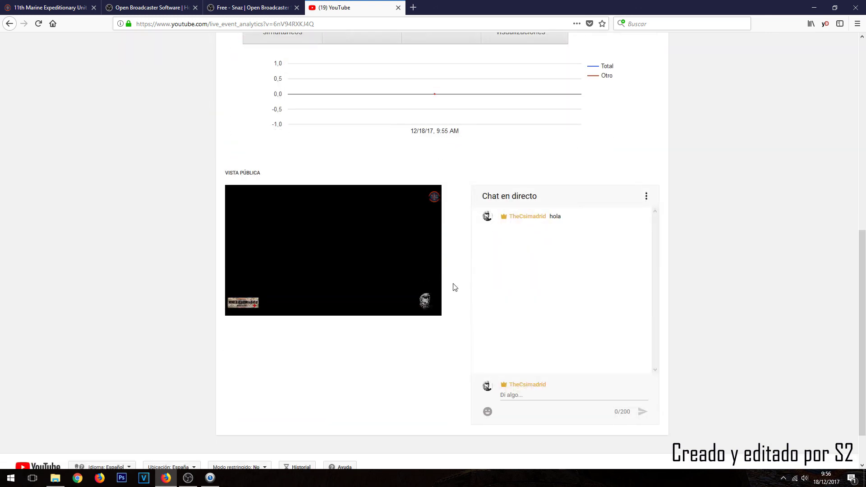
pyautogui.click(55, 478)
pyautogui.click(747, 154)
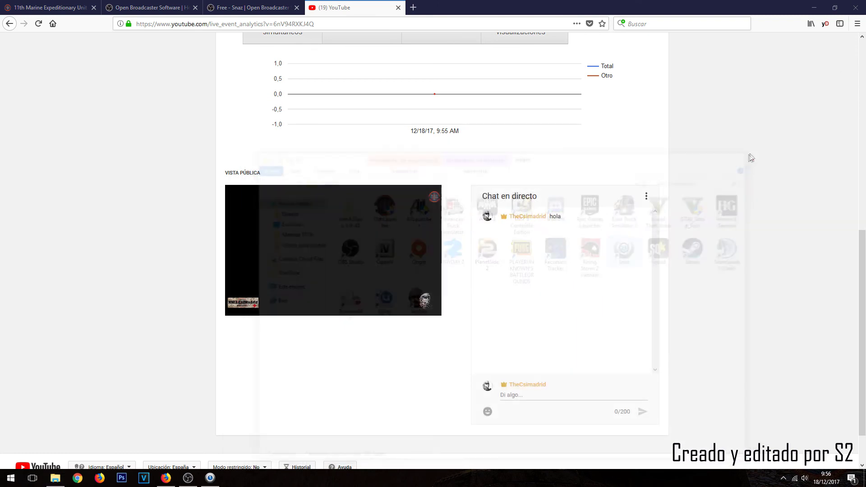
pyautogui.scroll(4, 456, 272)
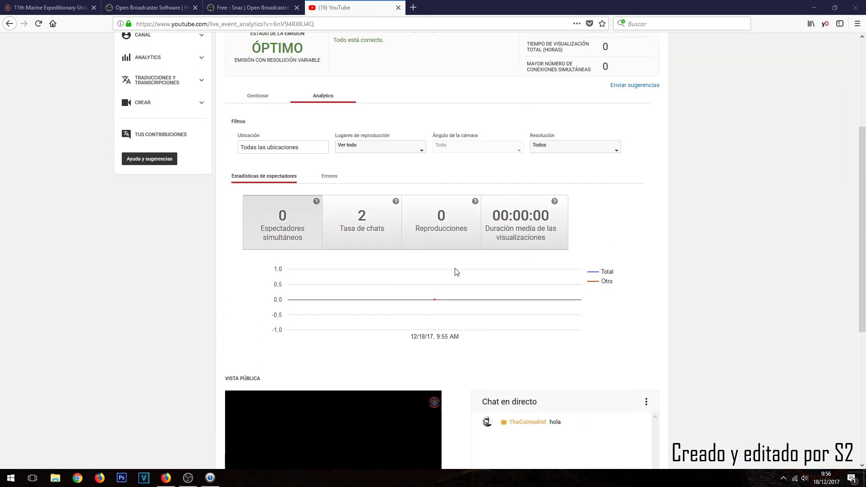
pyautogui.scroll(-4, 456, 271)
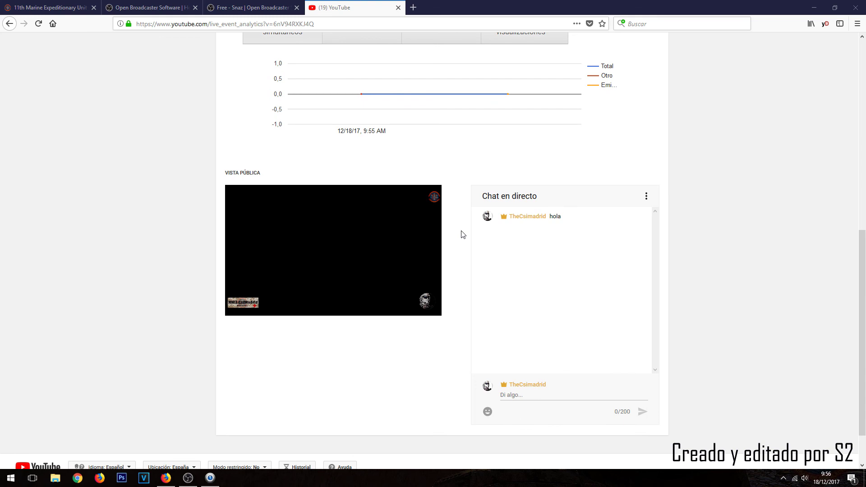
pyautogui.scroll(2, 463, 234)
pyautogui.scroll(-2, 463, 234)
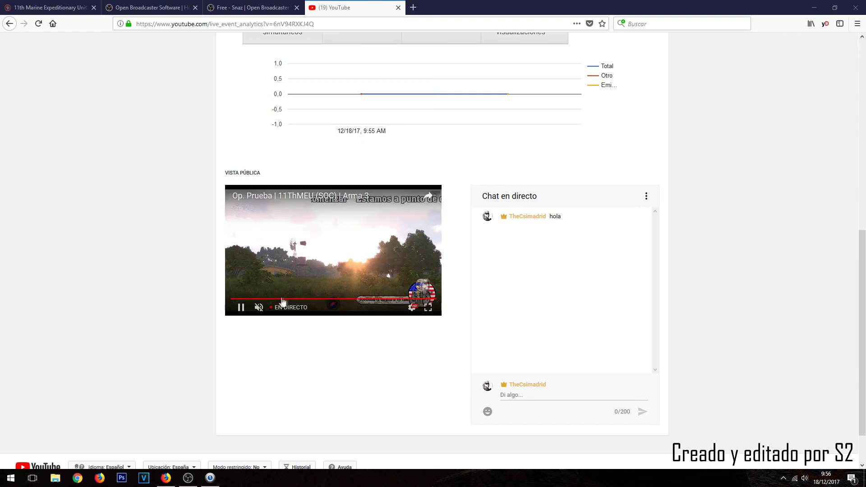
# - End the event's live broadcast (Detener emisión) and accept the confirmation
pyautogui.scroll(5, 487, 255)
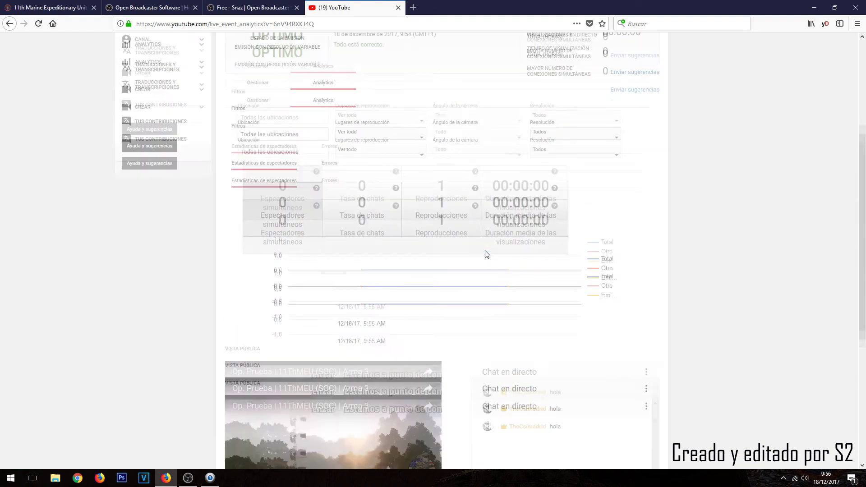
pyautogui.scroll(4, 487, 254)
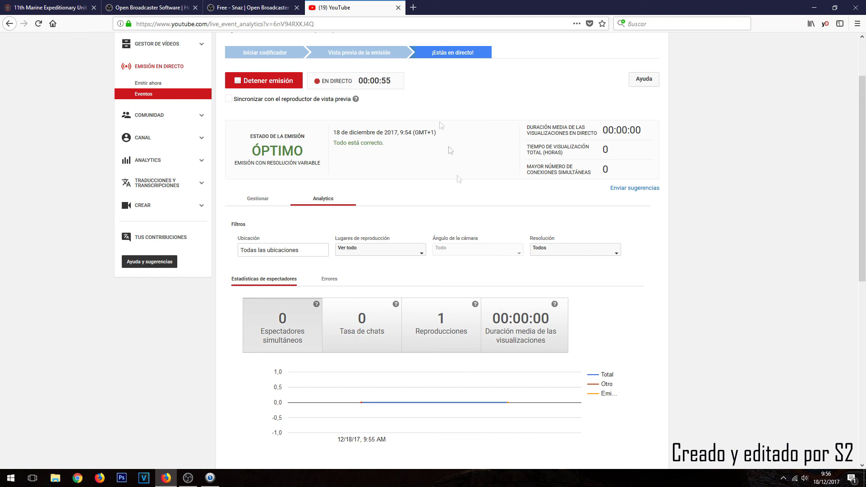
pyautogui.click(276, 84)
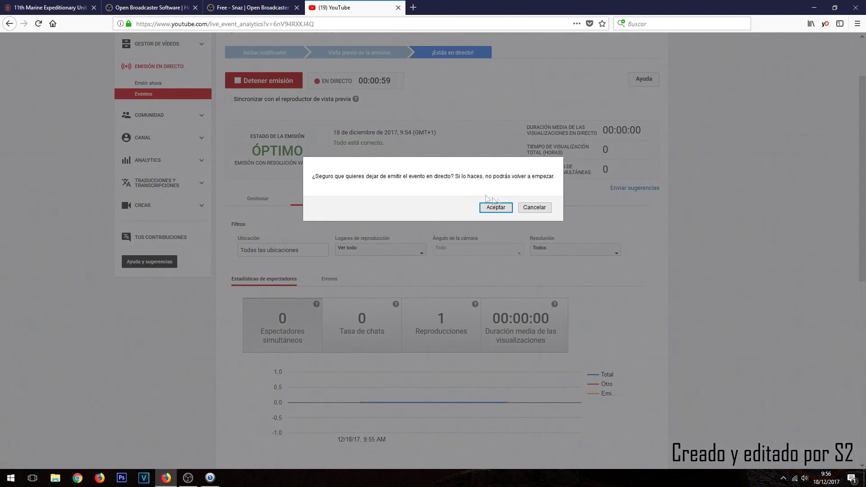
pyautogui.click(497, 206)
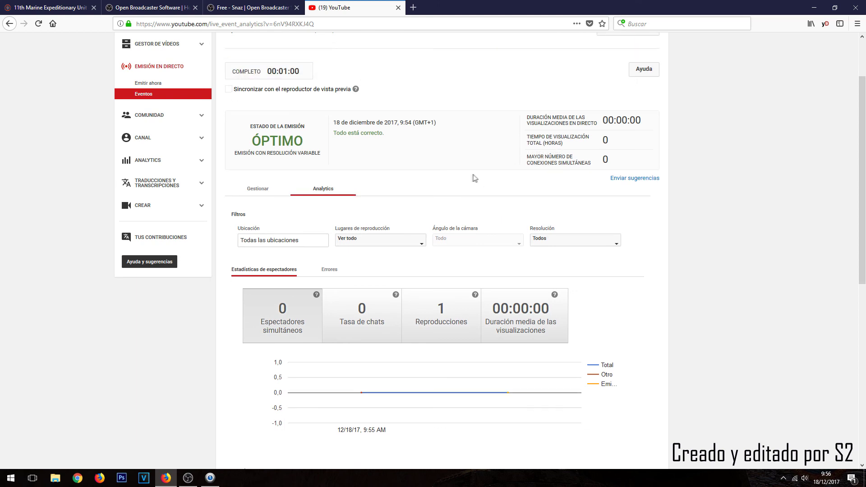
# - Switch to OBS and mute the Mic/Aux and desktop audio (Audio del escritorio) channels in the mixer
pyautogui.click(188, 478)
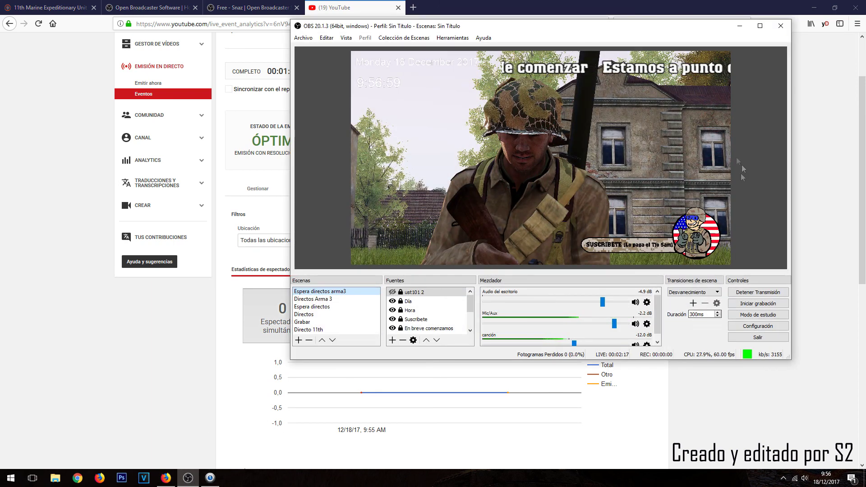
pyautogui.scroll(-1, 645, 343)
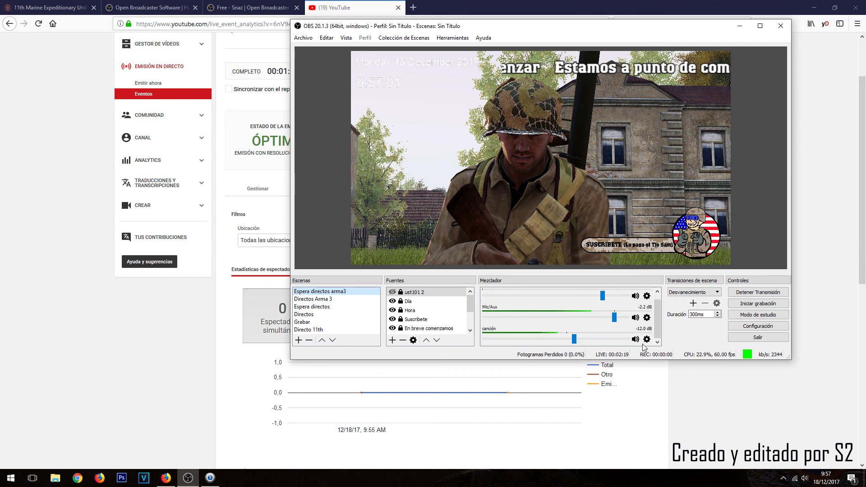
pyautogui.click(635, 318)
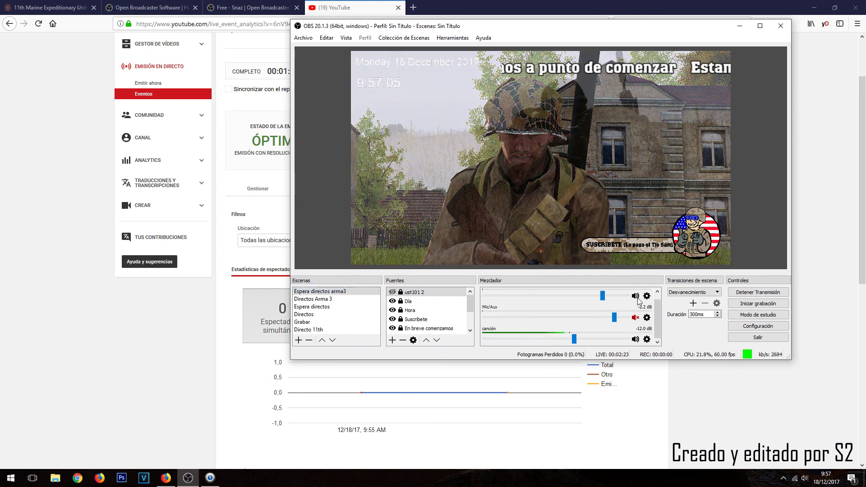
pyautogui.click(636, 298)
pyautogui.scroll(2, 616, 317)
pyautogui.scroll(-1, 616, 320)
pyautogui.scroll(-1, 619, 321)
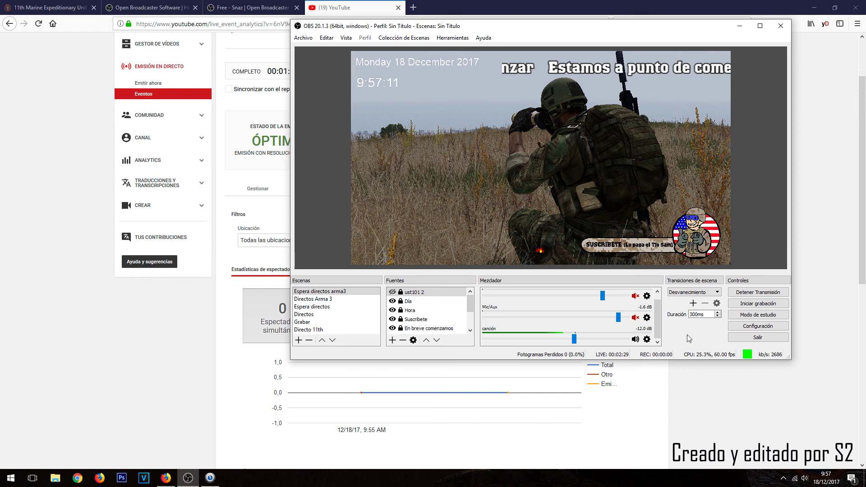
# - Return to the completed event's control room in YouTube
pyautogui.click(231, 422)
pyautogui.scroll(3, 356, 117)
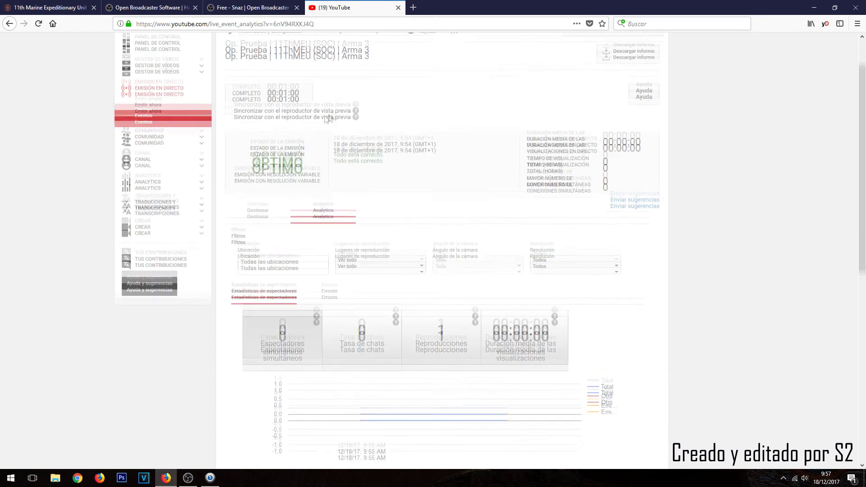